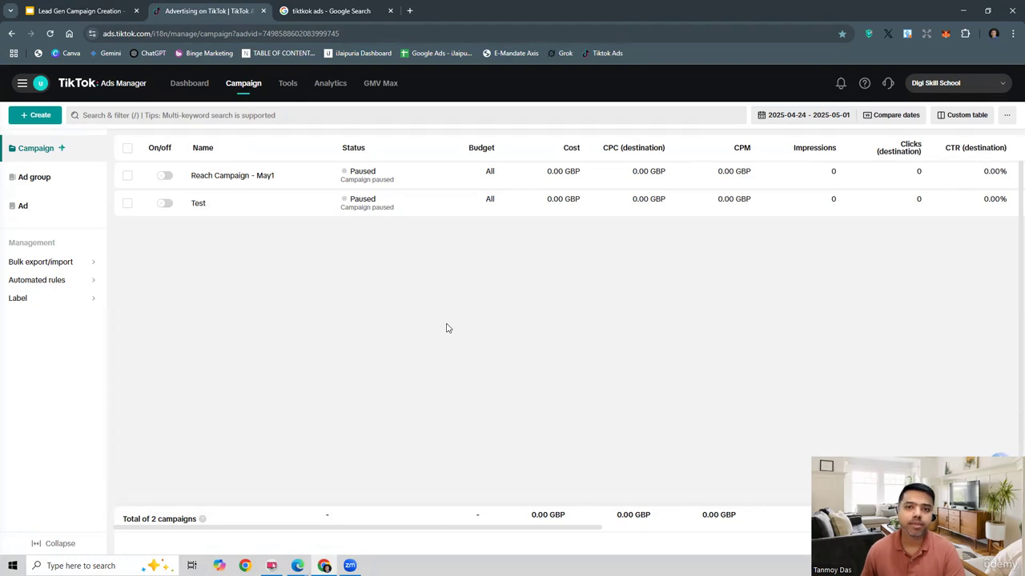
Step: Create a new campaign with the Lead generation objective and the Manual campaign setup
left_click(34, 115)
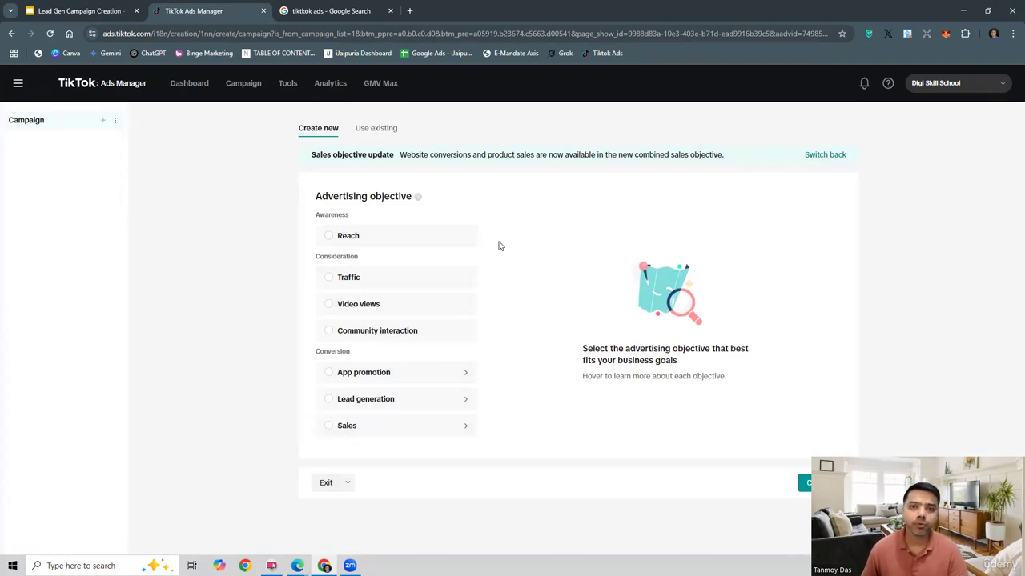
left_click(339, 402)
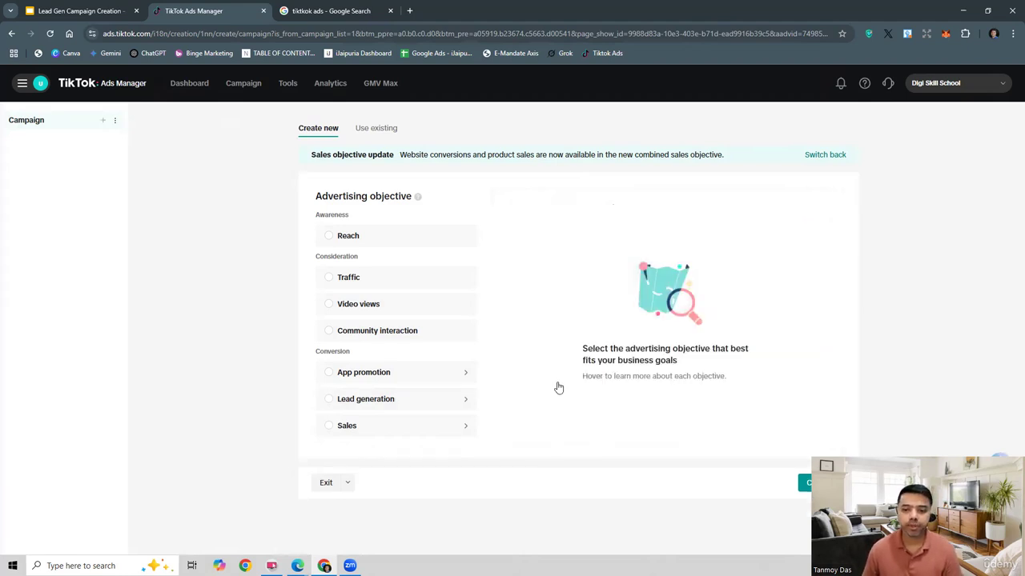
left_click(352, 401)
left_click(345, 400)
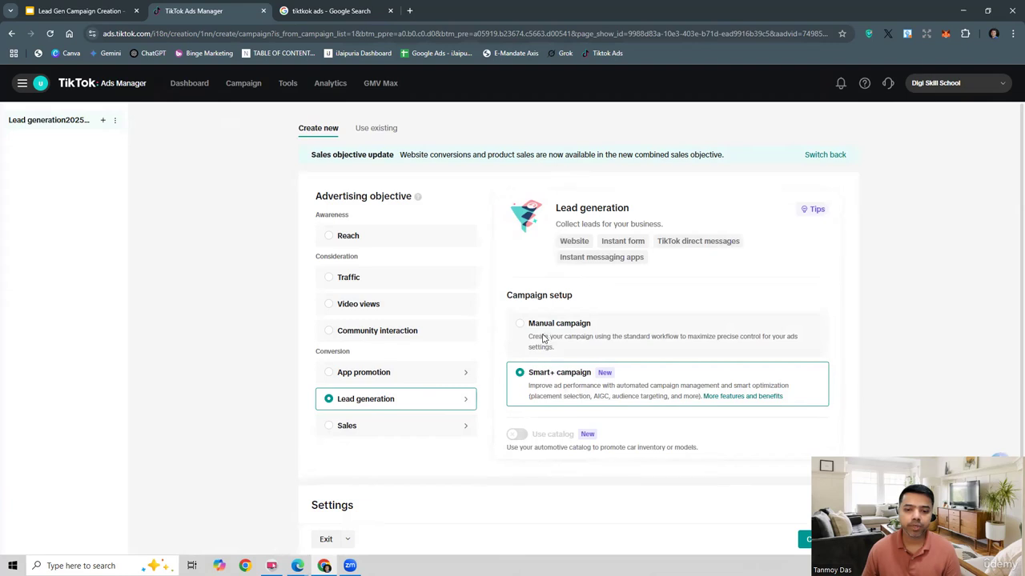
left_click(544, 339)
Step: Name the campaign "Lead generation - May1" and continue to the ad group settings
scroll(707, 477, "down", 2)
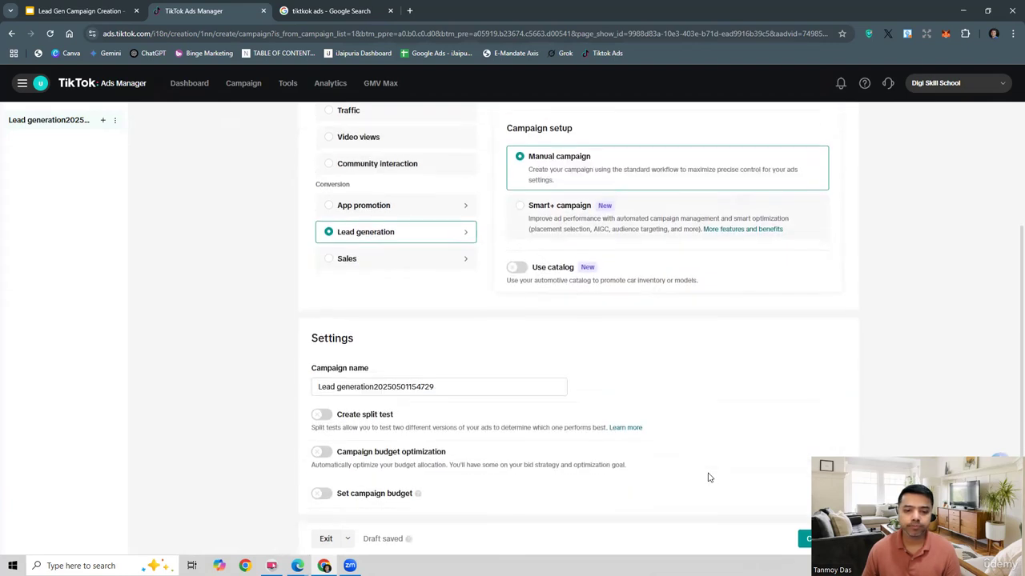
left_click(467, 387)
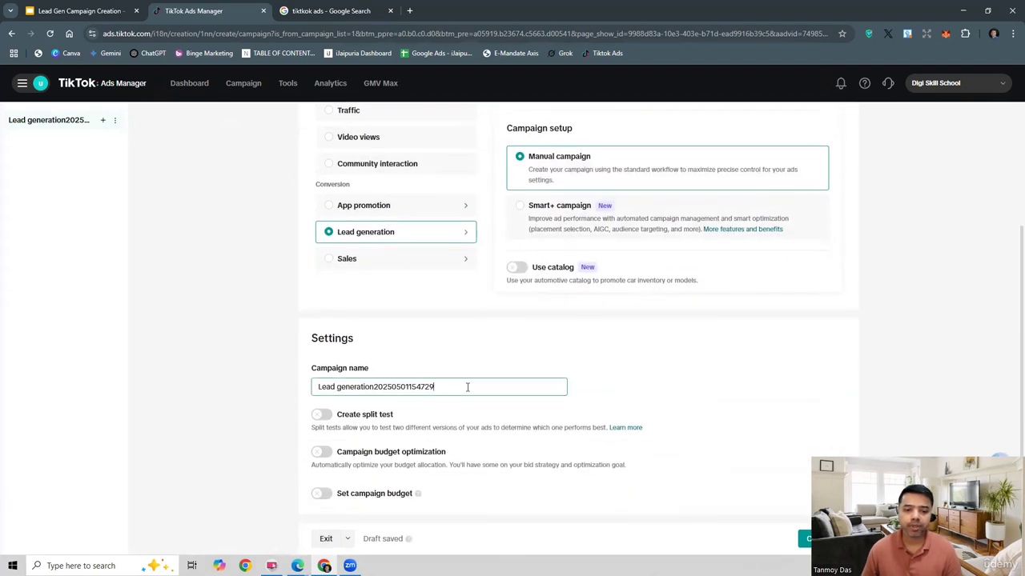
key("BackSpace")
key("BackSpace")
key("BackSpace")
key("BackSpace")
key("BackSpace")
key("BackSpace")
key("BackSpace")
key("BackSpace")
key("BackSpace")
key("BackSpace")
key("BackSpace")
key("BackSpace")
key("BackSpace")
key("BackSpace")
key("BackSpace")
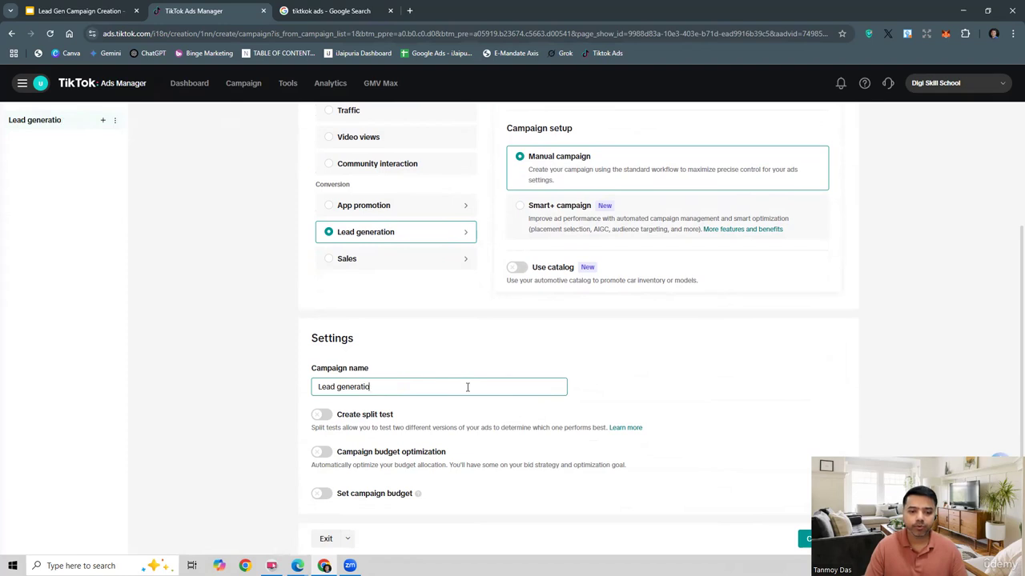
type("n - May1")
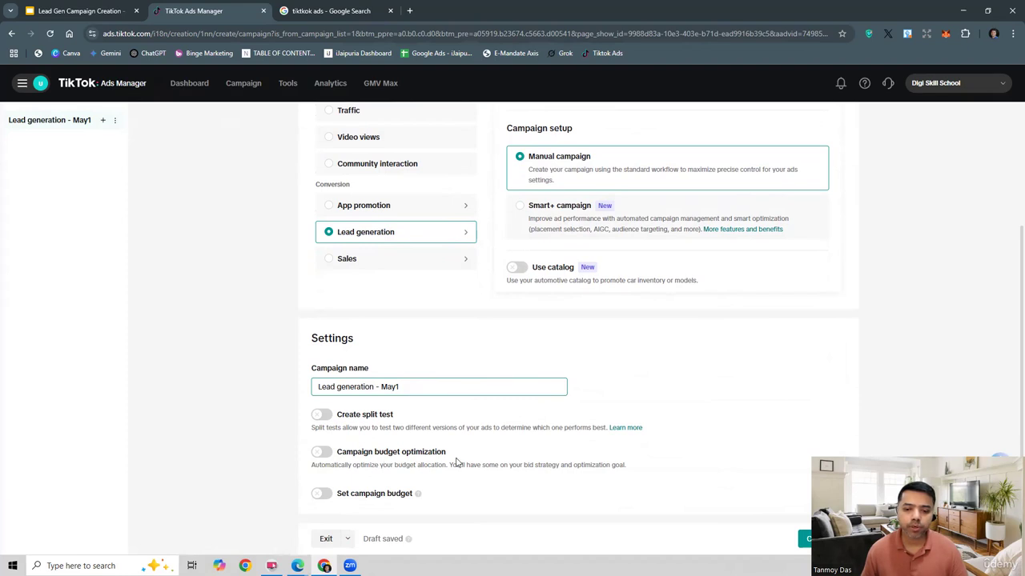
left_click(793, 537)
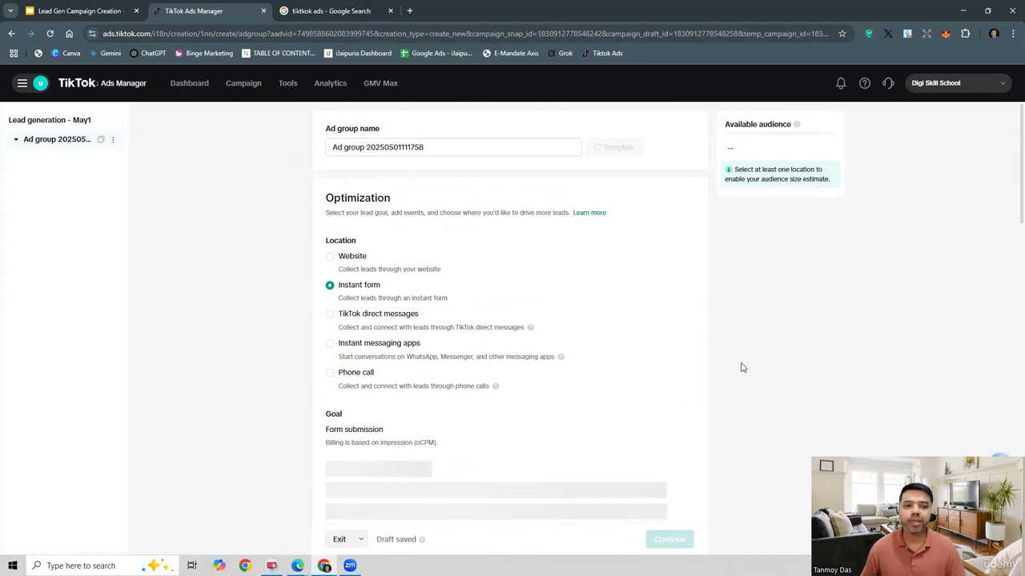
Step: Rename the ad group "Ad group Leads" and use Instant form as the optimization location for collecting leads
left_click_drag(426, 149, 366, 151)
type("Leads")
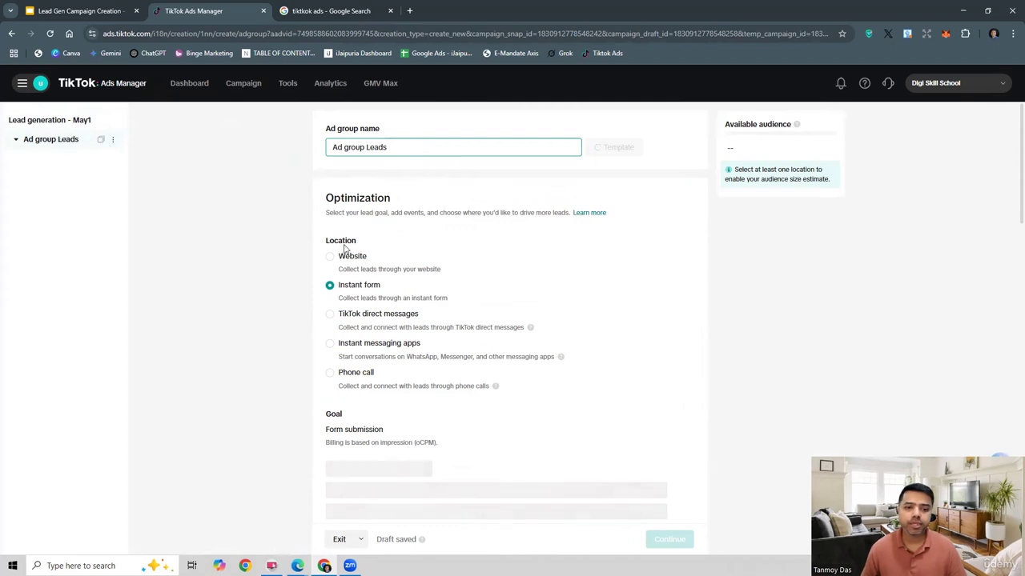
left_click(369, 289)
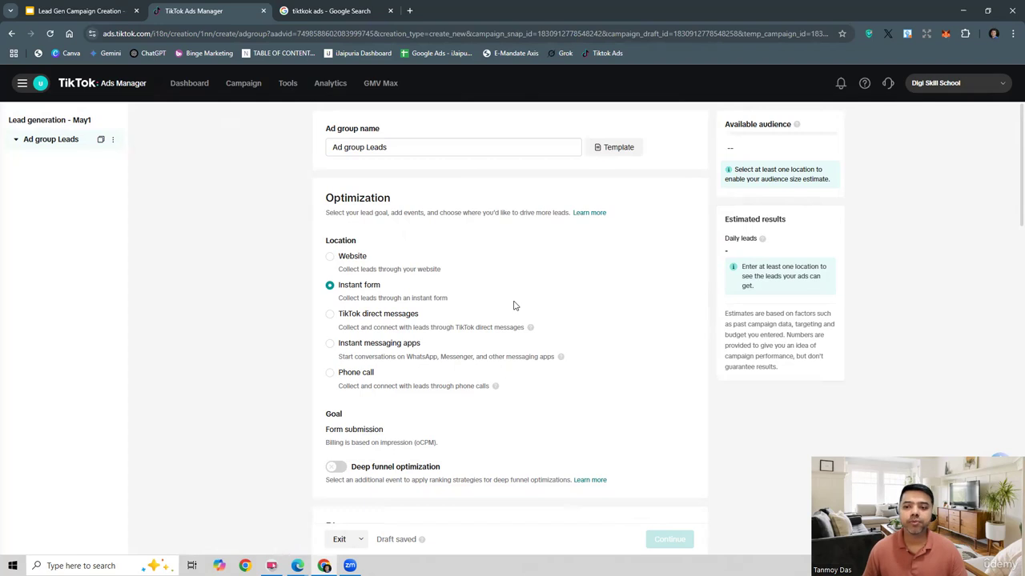
Step: Add Austria to the ad group's targeted locations alongside the United Kingdom
scroll(558, 312, "down", 2)
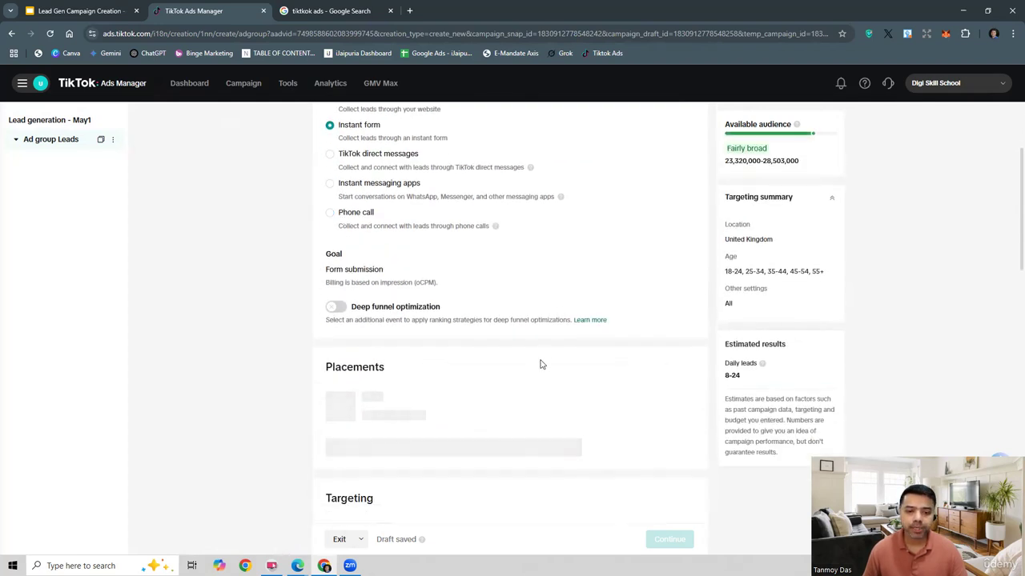
scroll(540, 361, "down", 1)
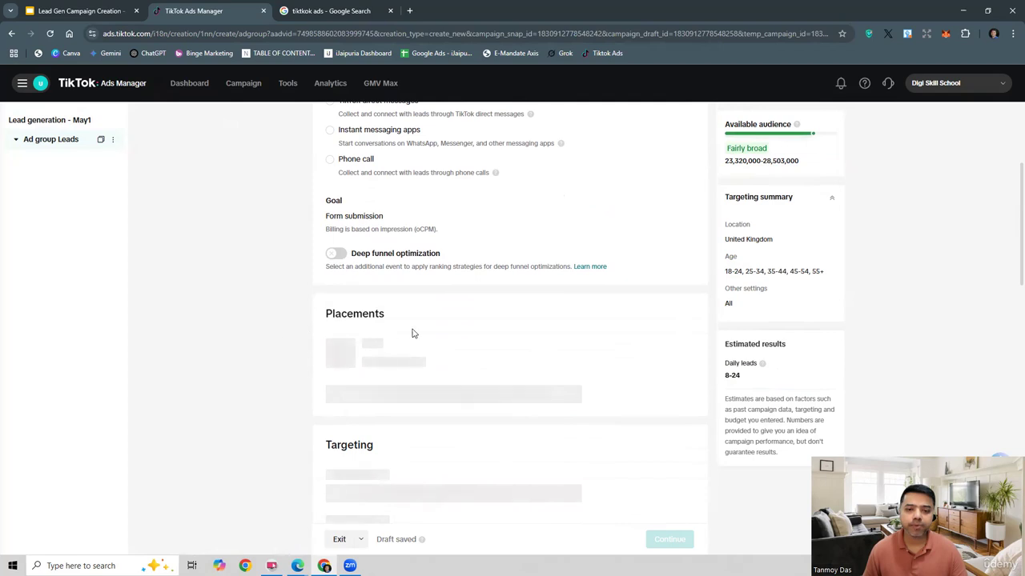
scroll(414, 333, "down", 4)
scroll(268, 338, "up", 2)
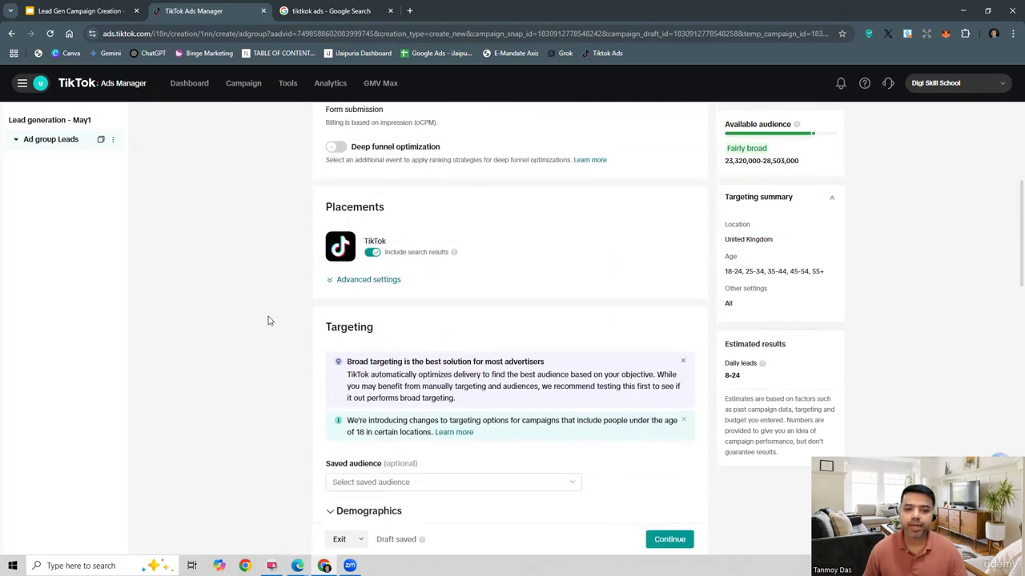
scroll(268, 320, "down", 4)
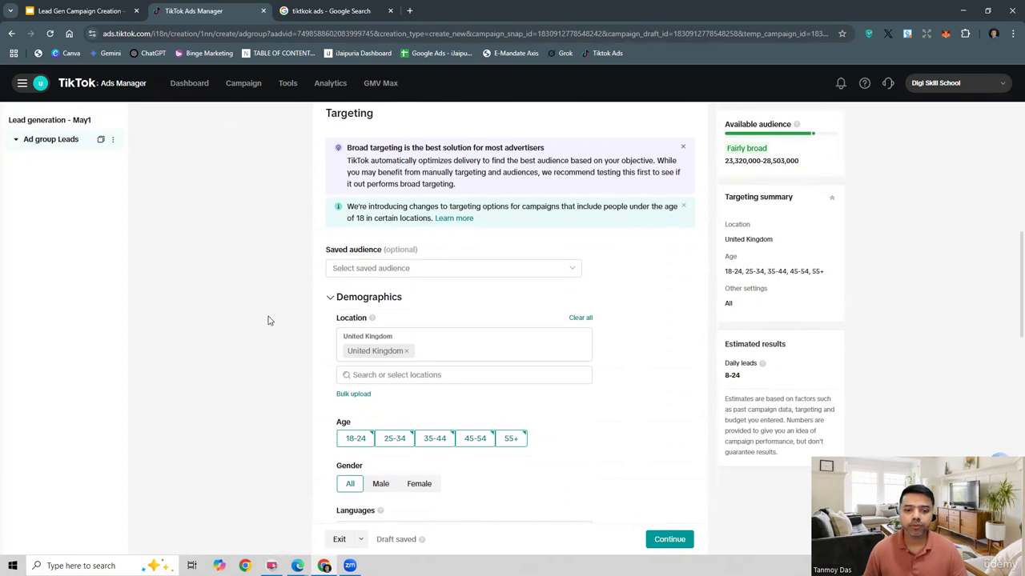
scroll(269, 321, "down", 2)
left_click(417, 273)
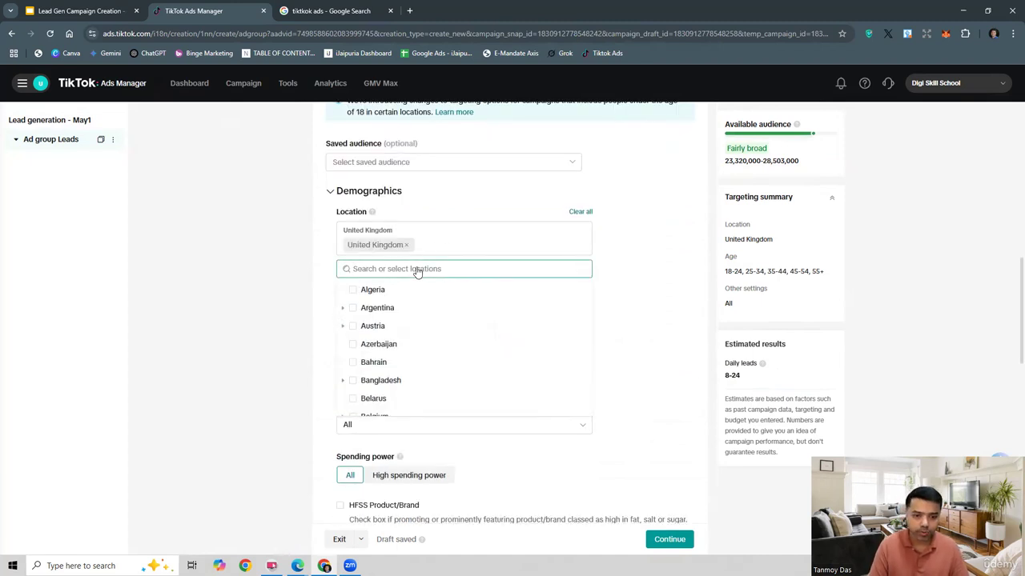
left_click(353, 327)
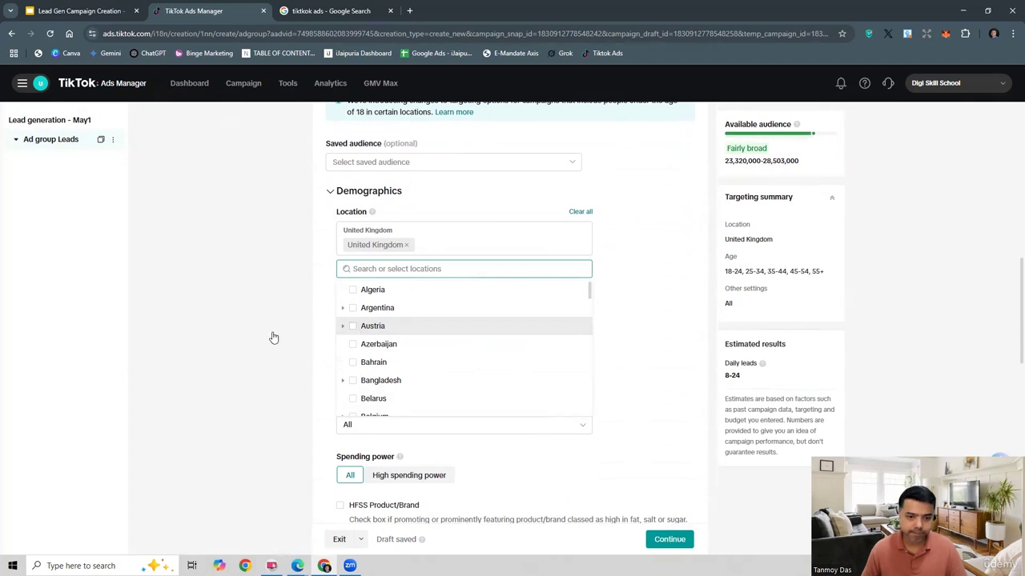
scroll(272, 336, "down", 3)
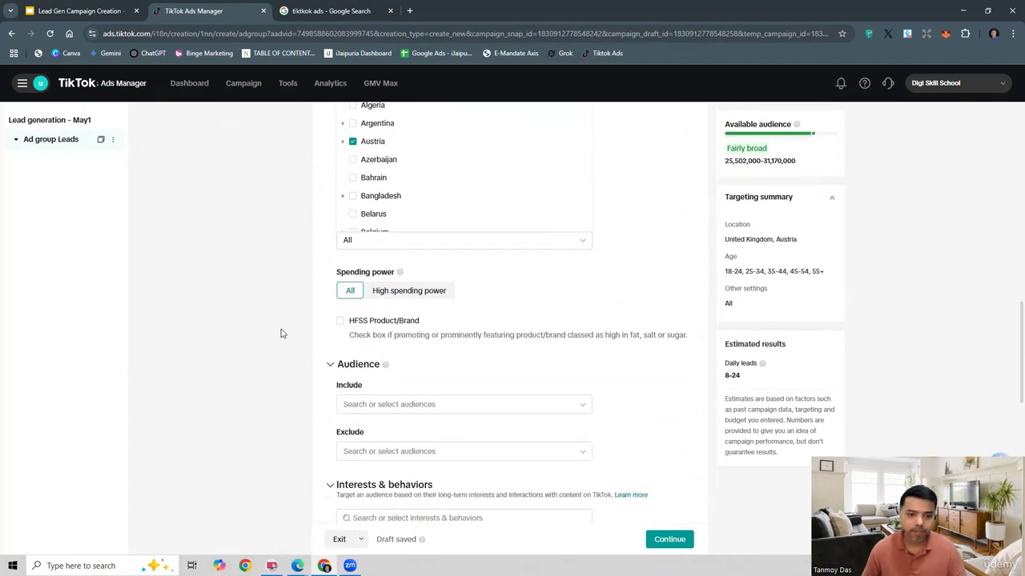
left_click(594, 278)
scroll(593, 277, "up", 1)
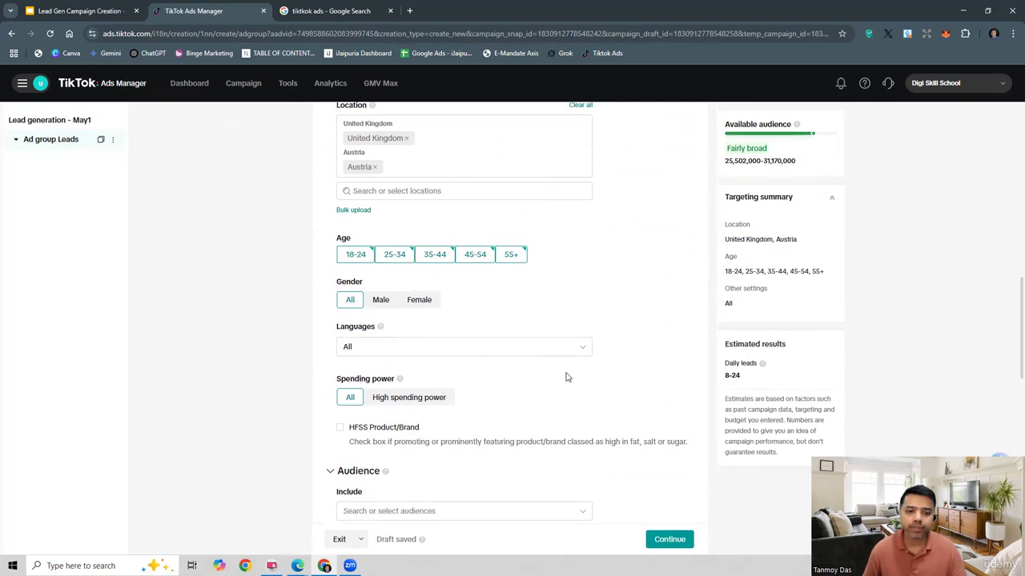
Step: Add Education as a targeted interest in the ad group's interests and behaviors
scroll(565, 377, "down", 3)
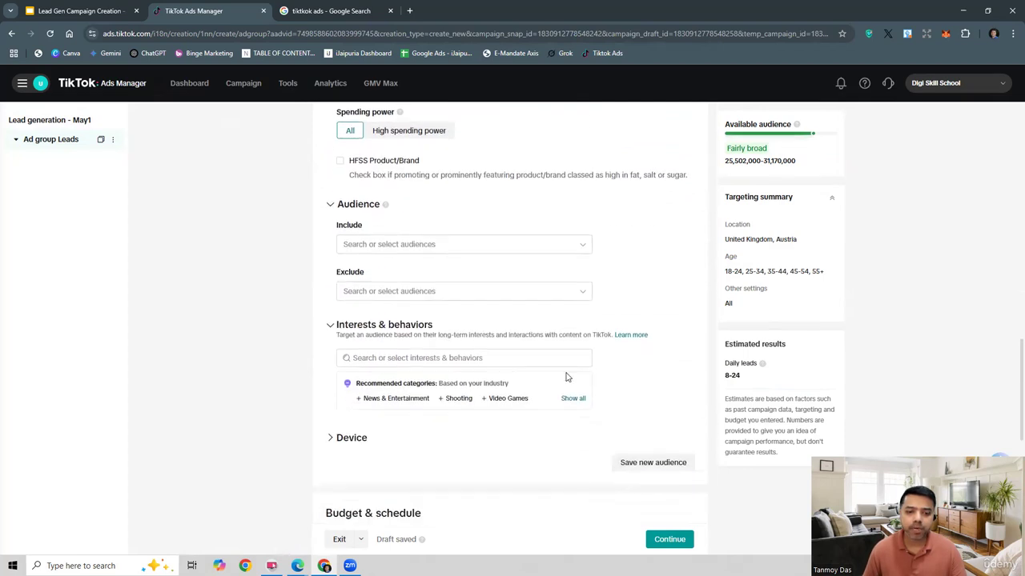
left_click(400, 362)
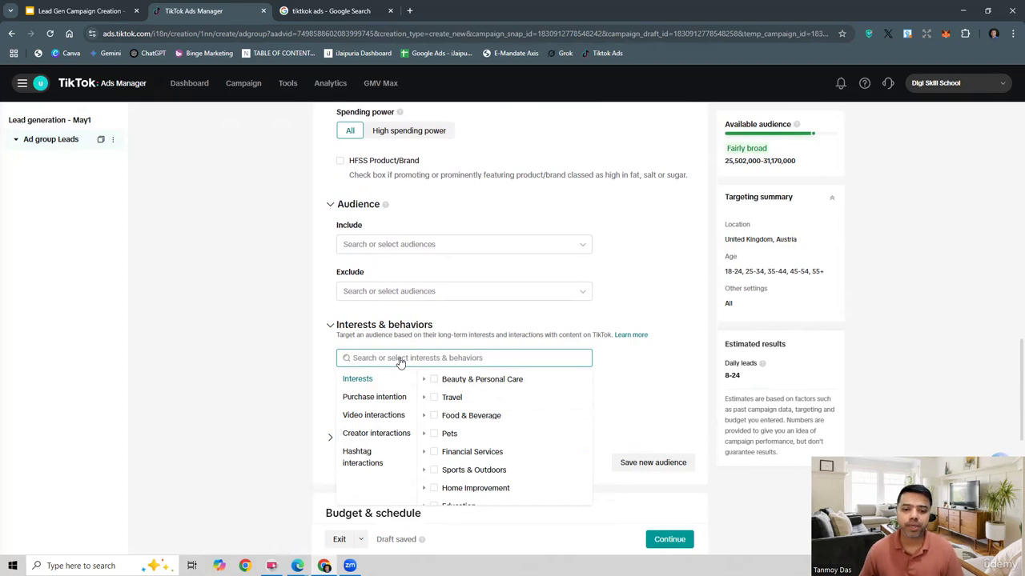
scroll(643, 338, "down", 2)
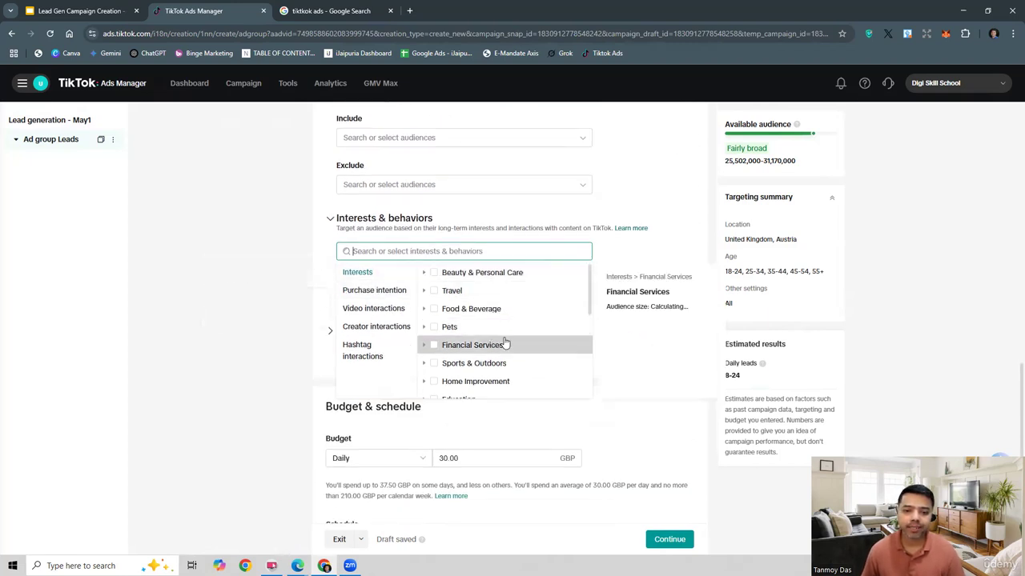
scroll(505, 345, "down", 3)
scroll(504, 343, "up", 3)
scroll(488, 345, "down", 2)
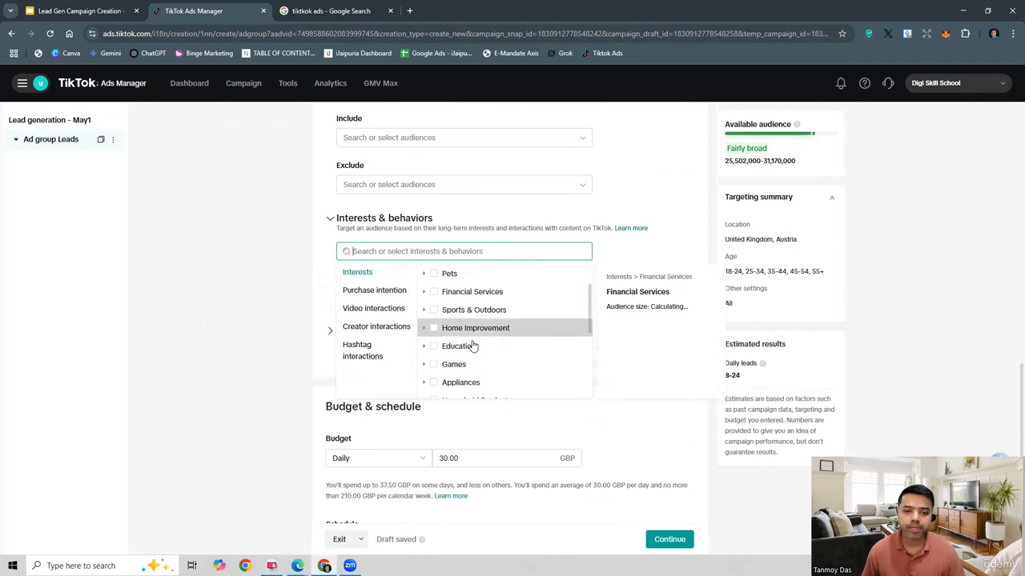
left_click(433, 346)
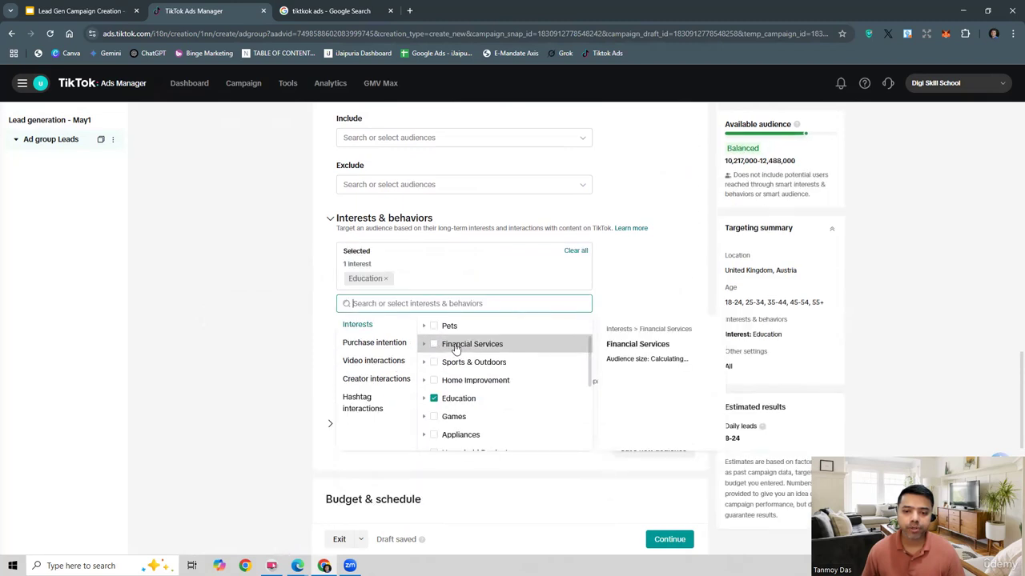
Step: Add the Appliances category as a purchase intention to the audience targeting
left_click(386, 349)
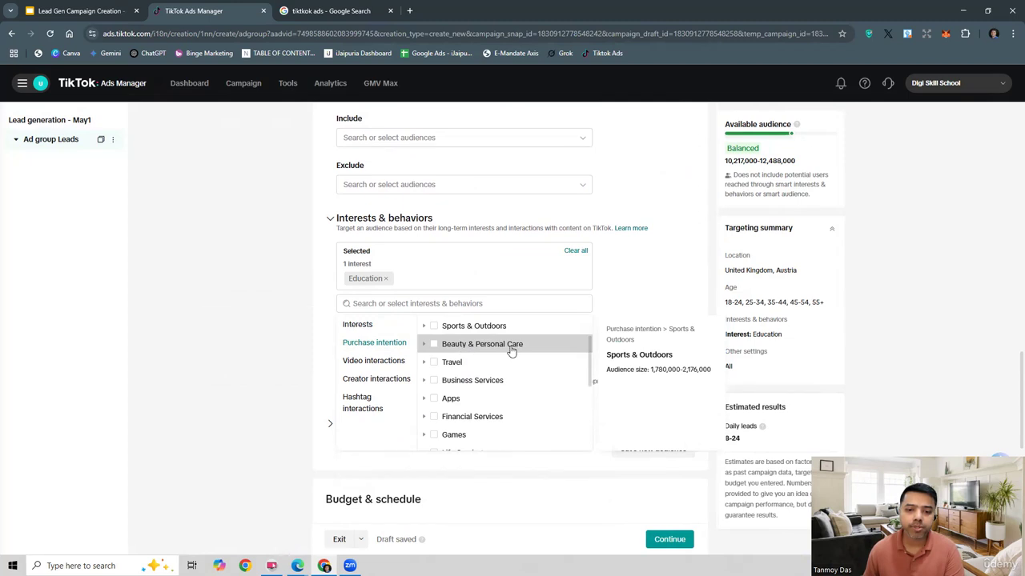
scroll(500, 406, "down", 4)
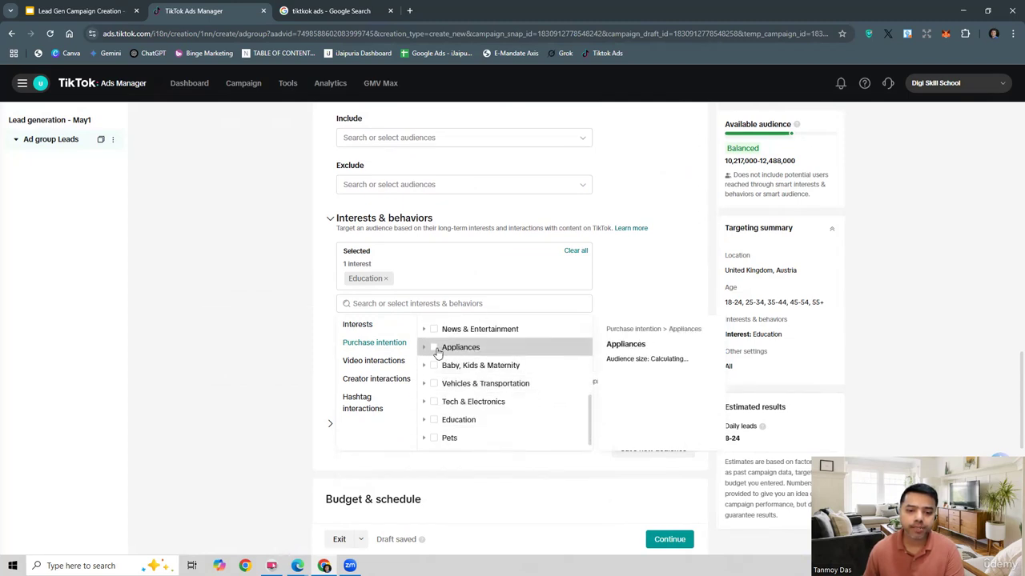
left_click(434, 348)
Step: Add Education, within Culture & Education & Technology, as a targeted video interaction
left_click(377, 389)
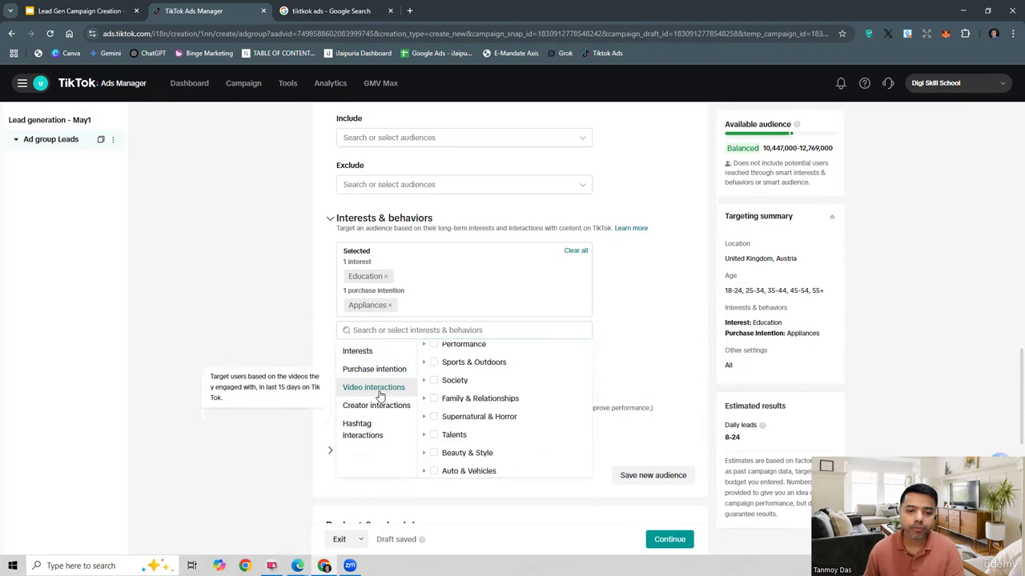
scroll(526, 413, "up", 3)
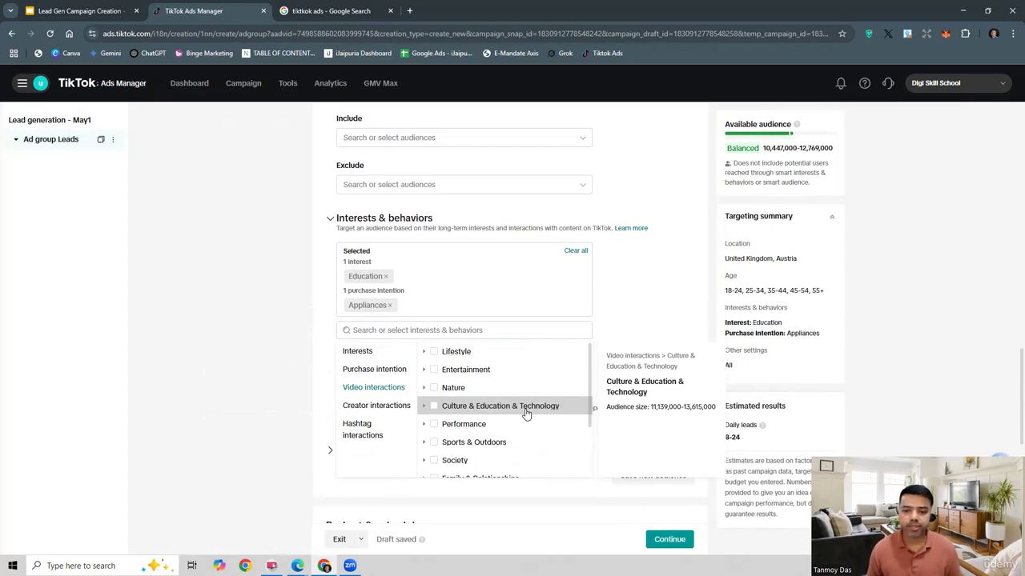
left_click(424, 390)
scroll(524, 423, "down", 1)
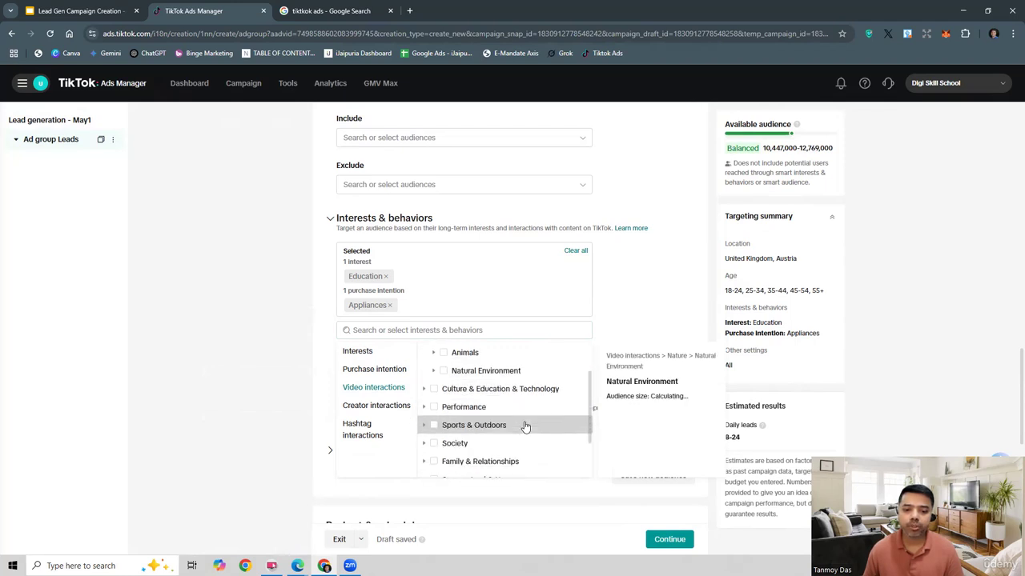
left_click(425, 390)
scroll(469, 400, "down", 1)
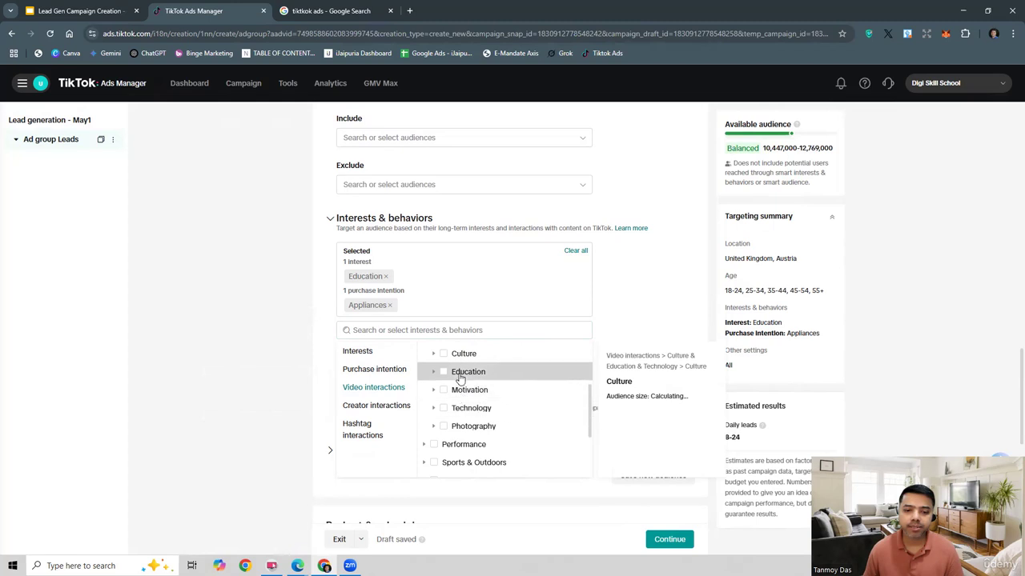
left_click(444, 372)
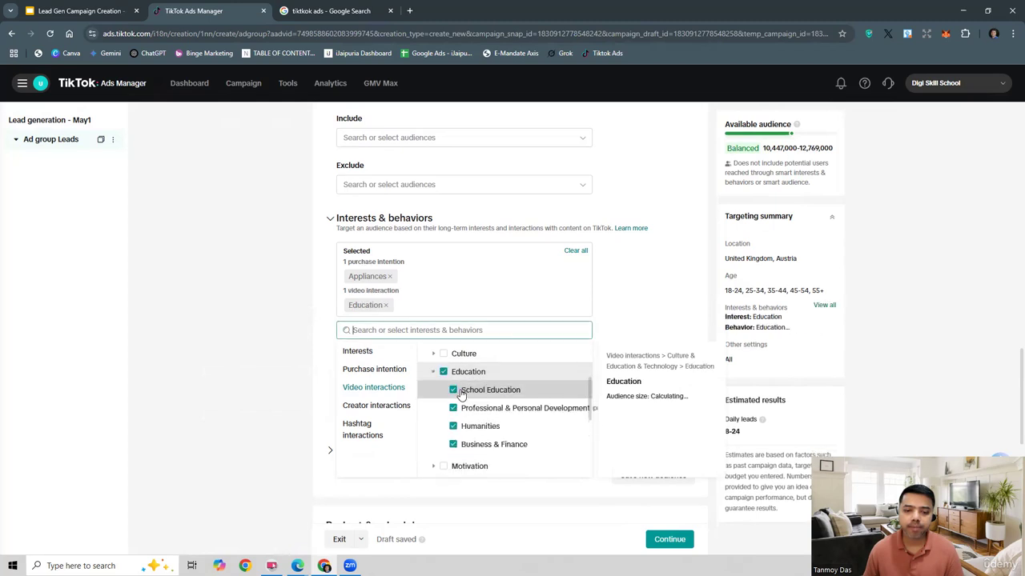
Step: Add the Comedy category as a targeted creator interaction
left_click(385, 407)
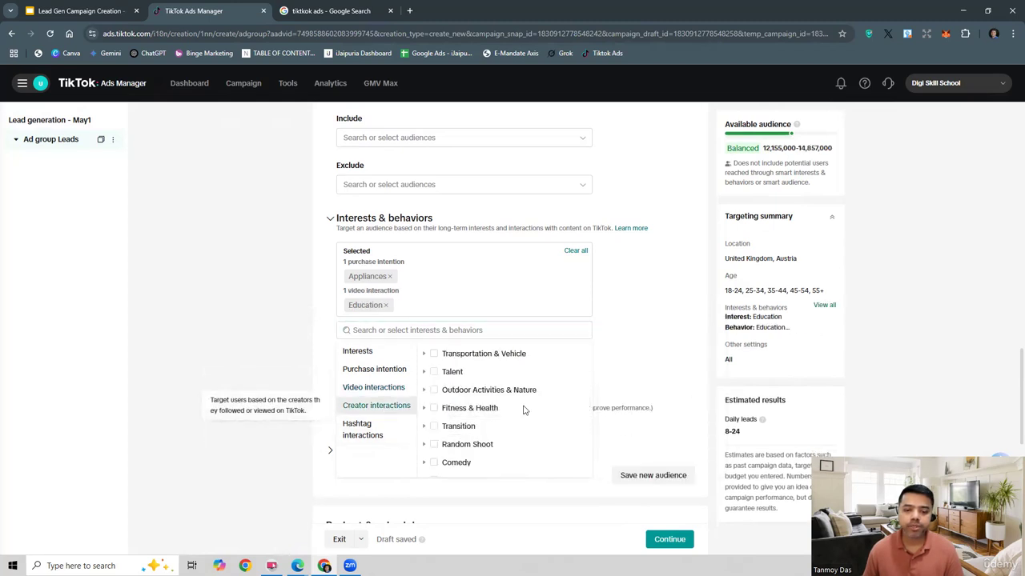
scroll(524, 408, "down", 2)
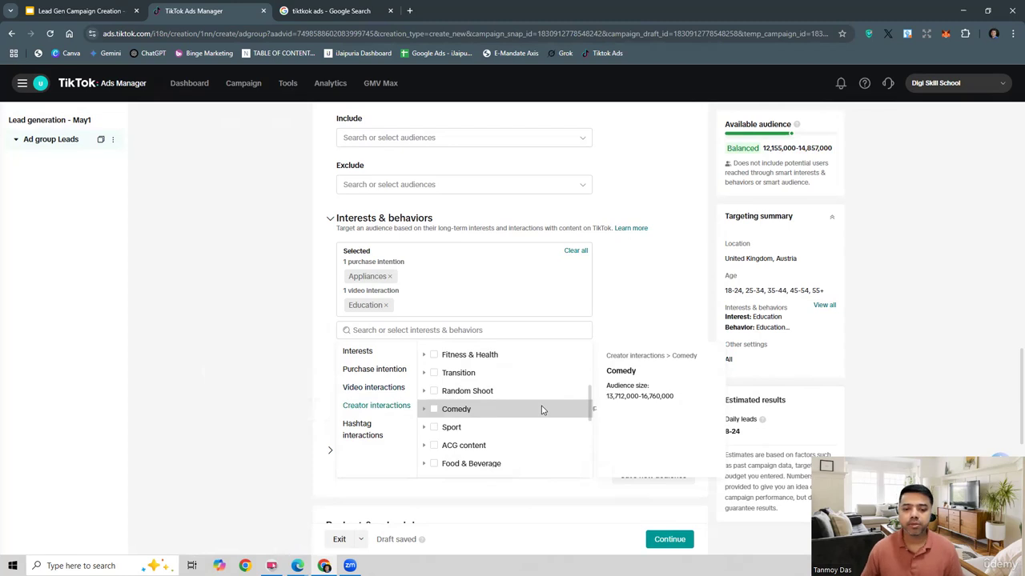
left_click(489, 411)
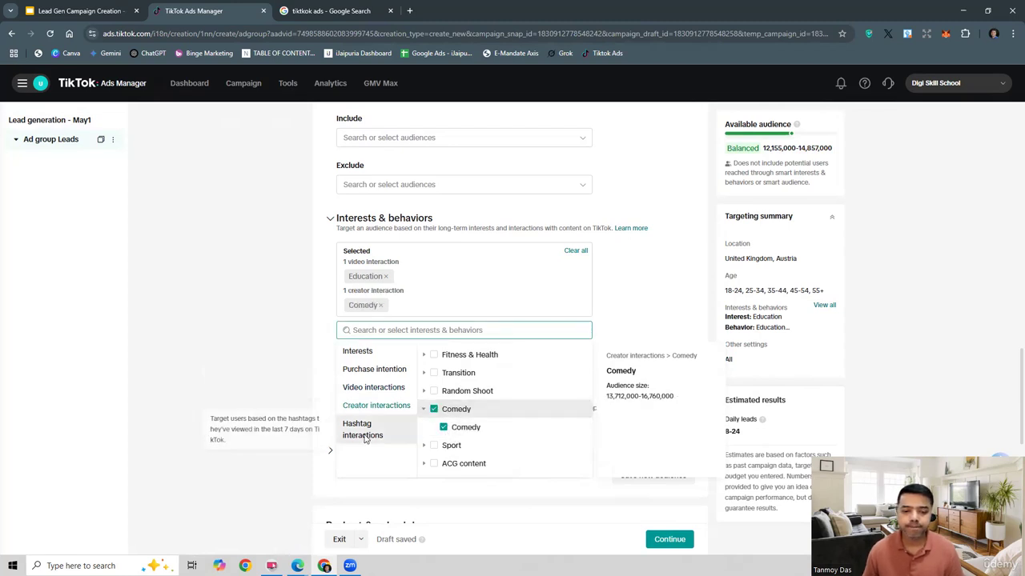
Step: Add the "halloween" hashtag bundle as a targeted hashtag interaction
left_click(364, 435)
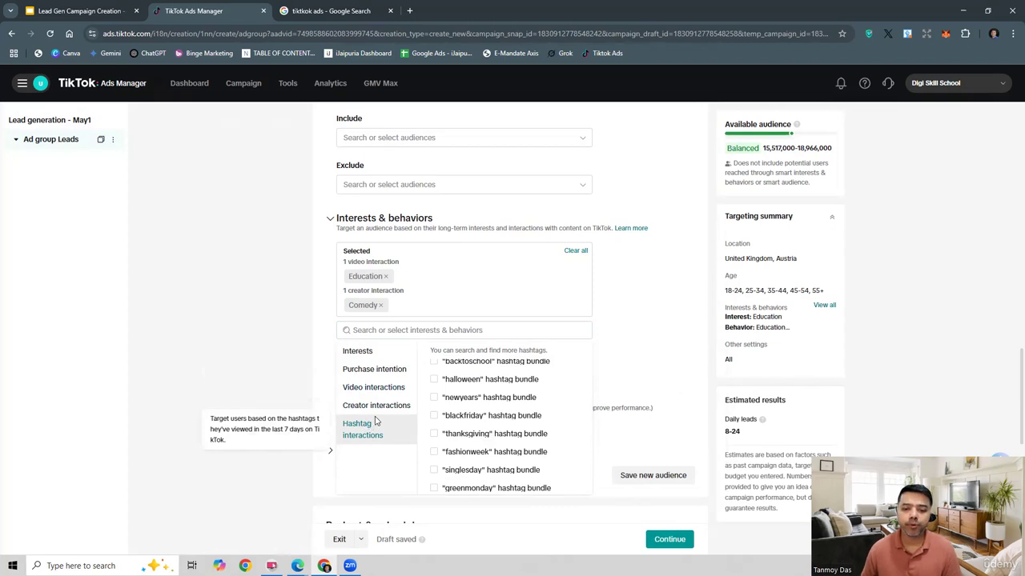
scroll(538, 396, "down", 2)
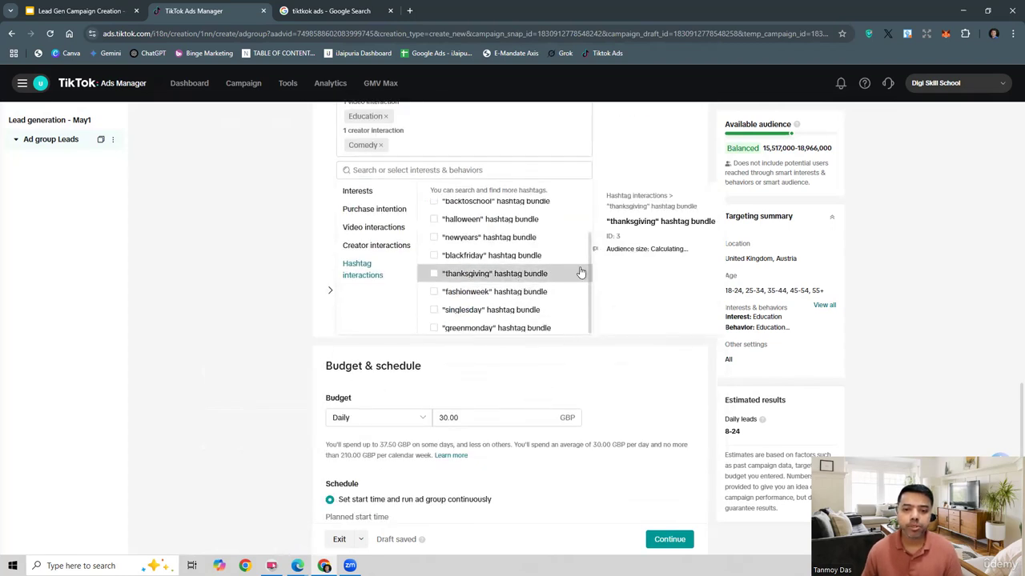
scroll(565, 272, "up", 3)
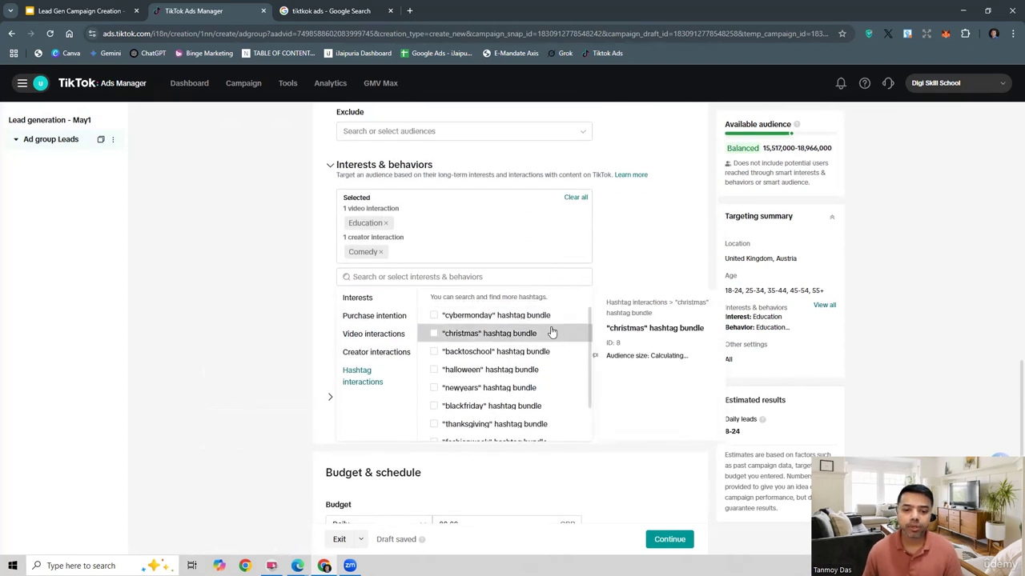
left_click(433, 371)
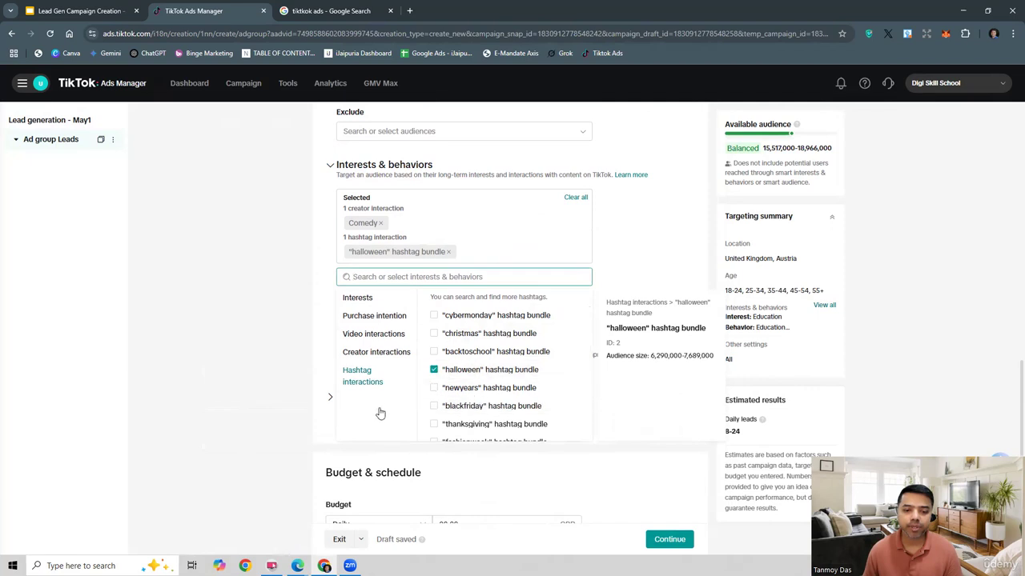
Step: Set the ad group's daily budget to 500 GBP, keeping the Daily budget type
scroll(283, 376, "down", 1)
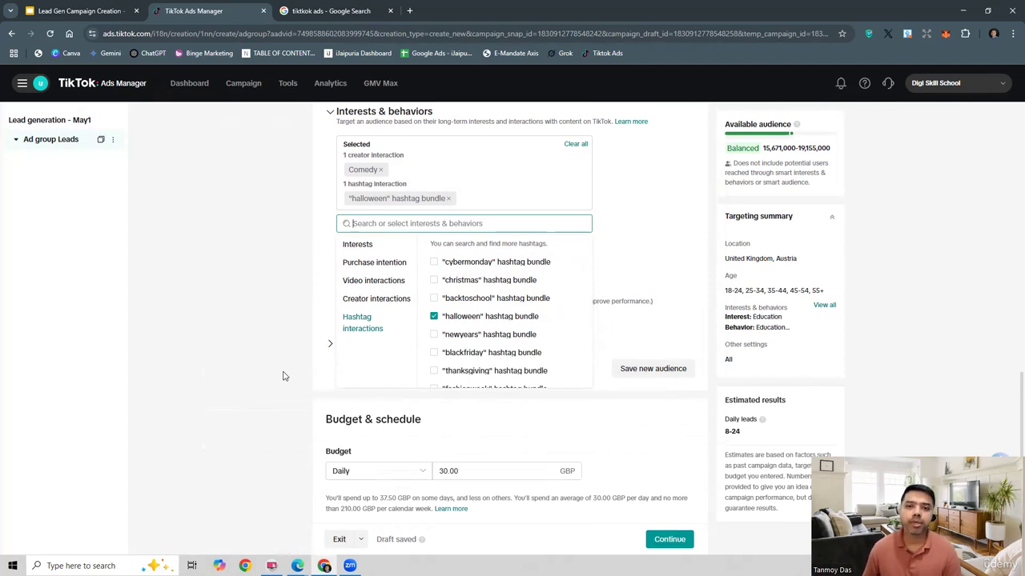
scroll(282, 376, "down", 2)
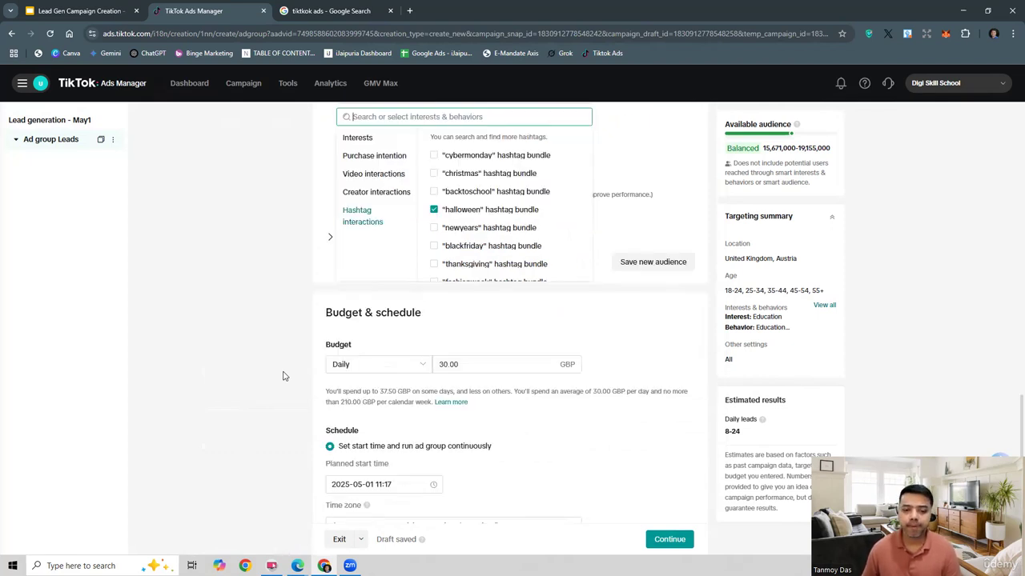
left_click(438, 364)
key("ctrl+a")
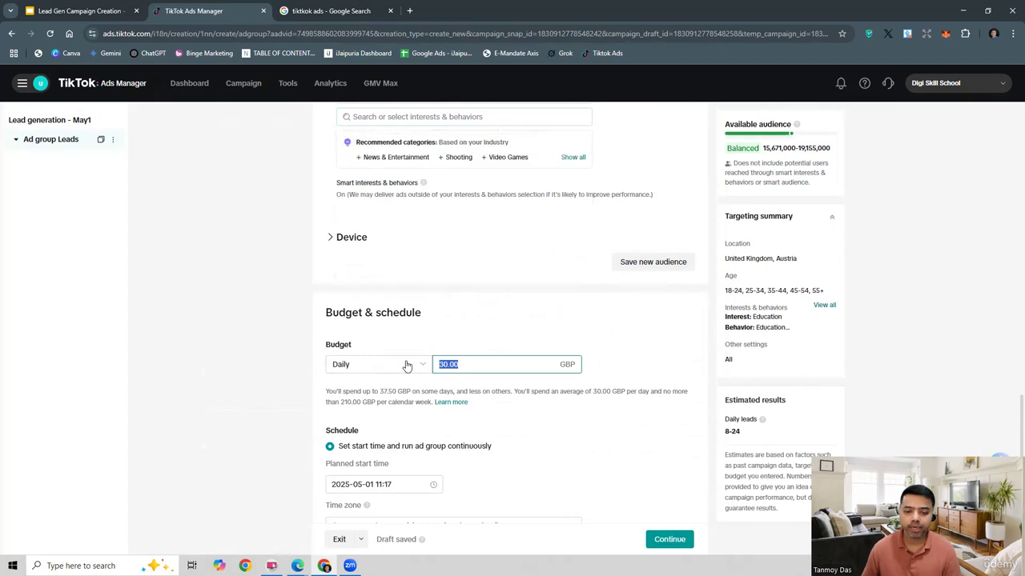
type("100")
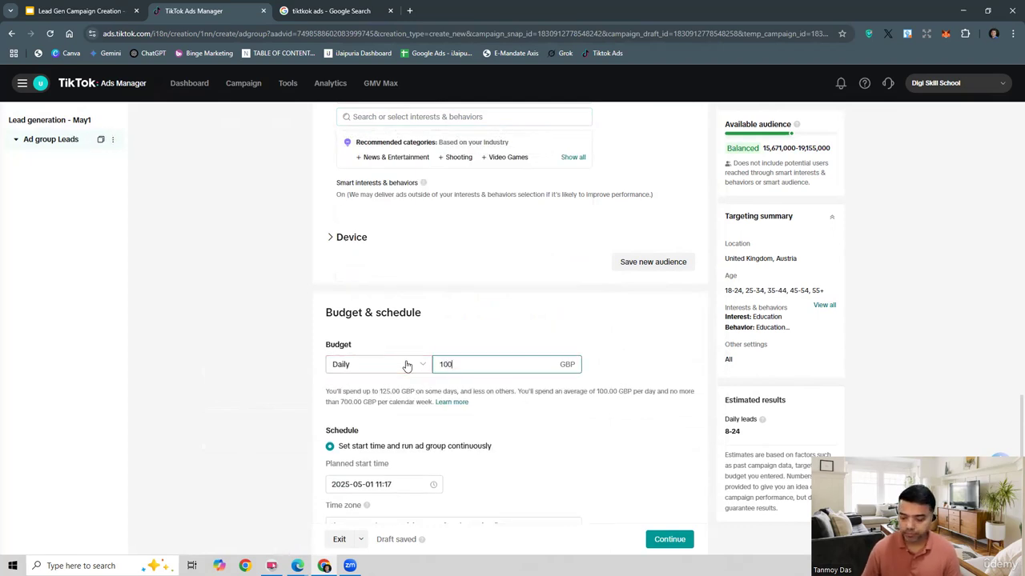
key("BackSpace")
key("BackSpace")
key("BackSpace")
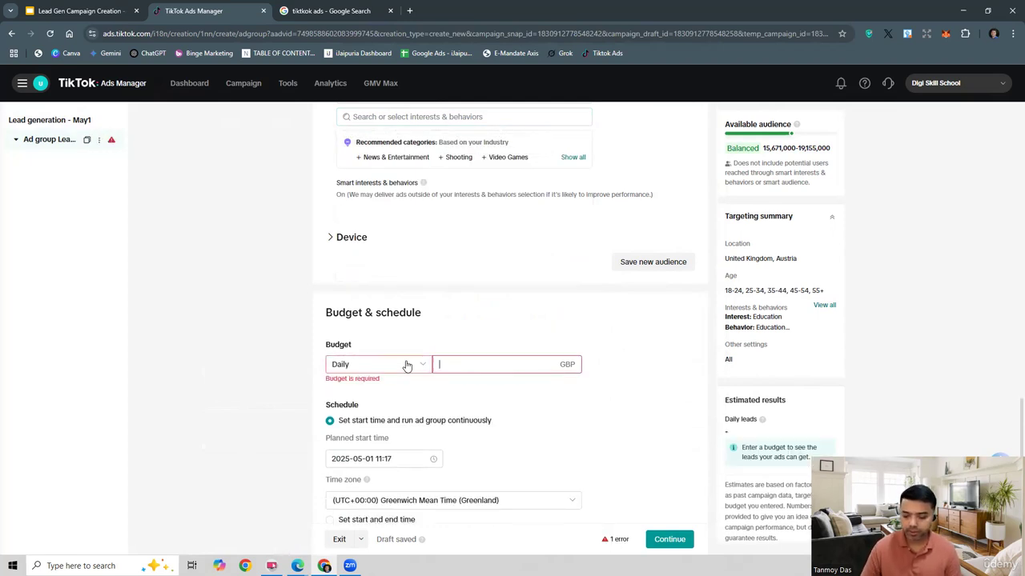
type("500")
left_click(285, 387)
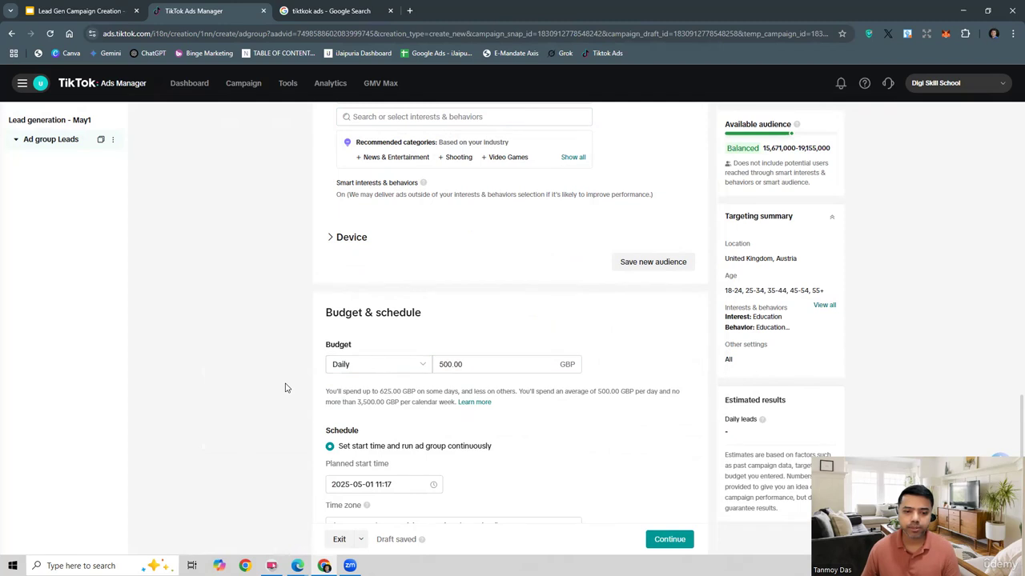
left_click(387, 369)
left_click(276, 380)
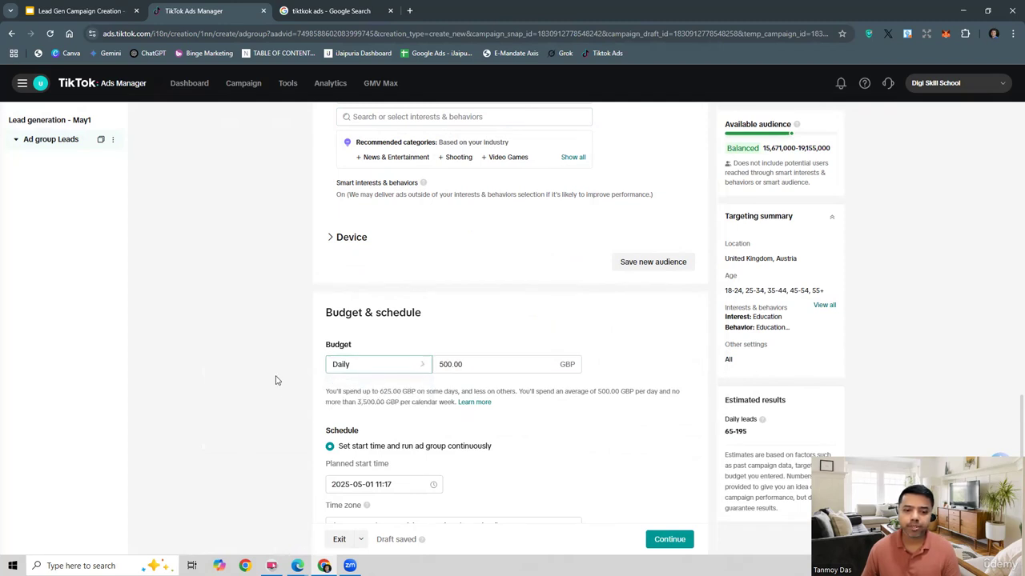
Step: Set the ad group's target CPA bid to 50 GBP per lead
scroll(276, 380, "down", 3)
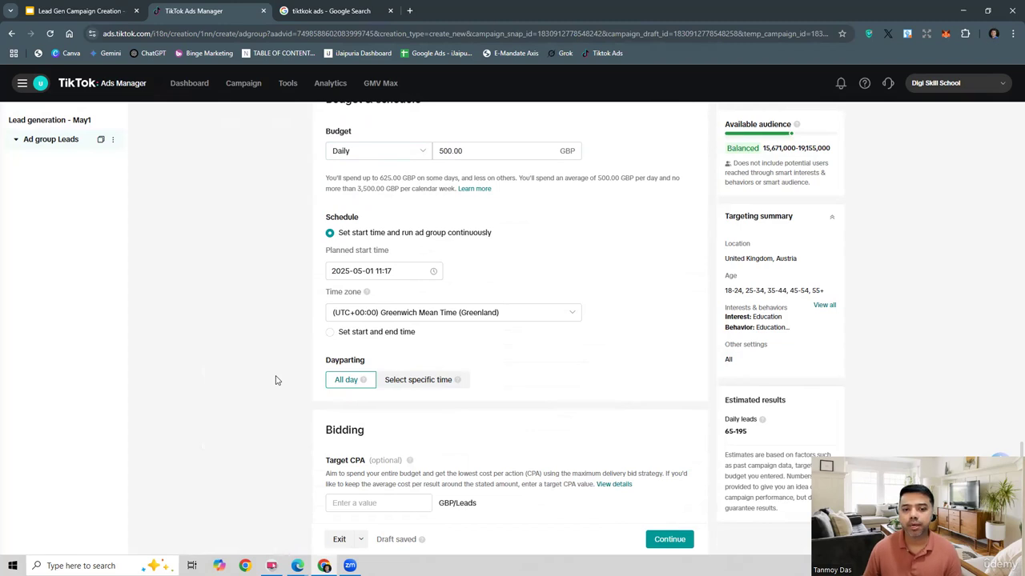
scroll(276, 381, "down", 1)
left_click(364, 433)
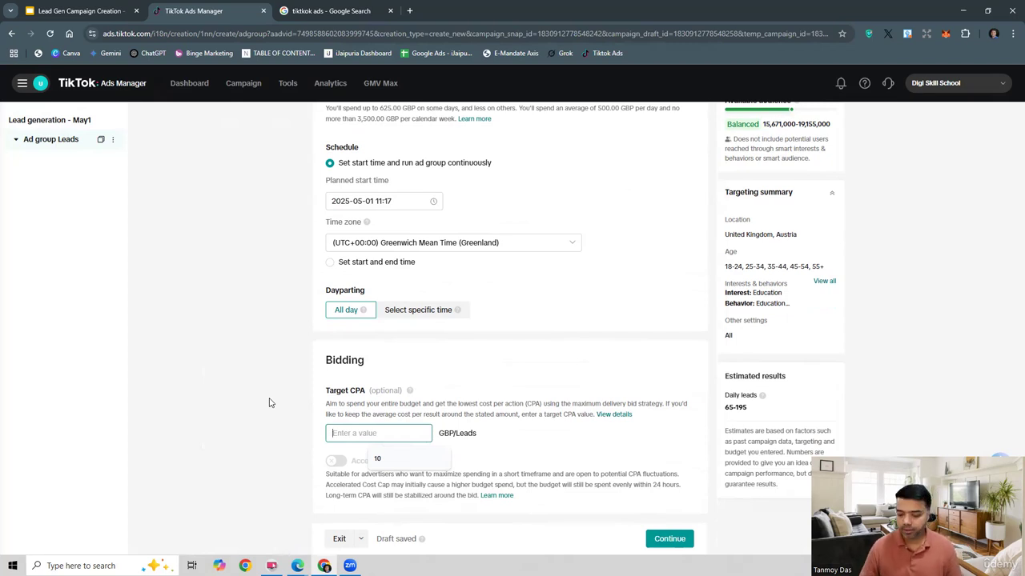
type("500")
key("BackSpace")
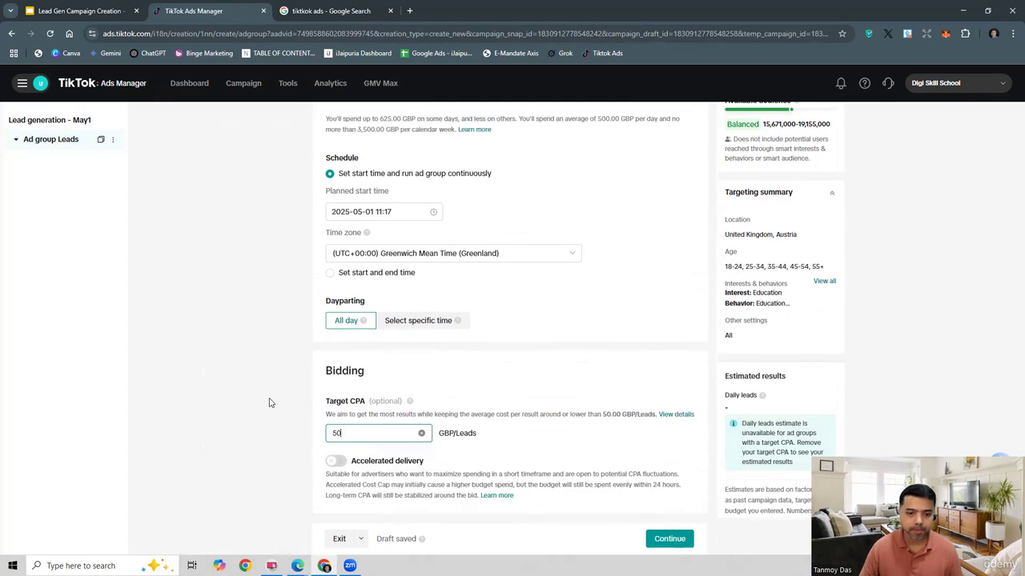
left_click(269, 403)
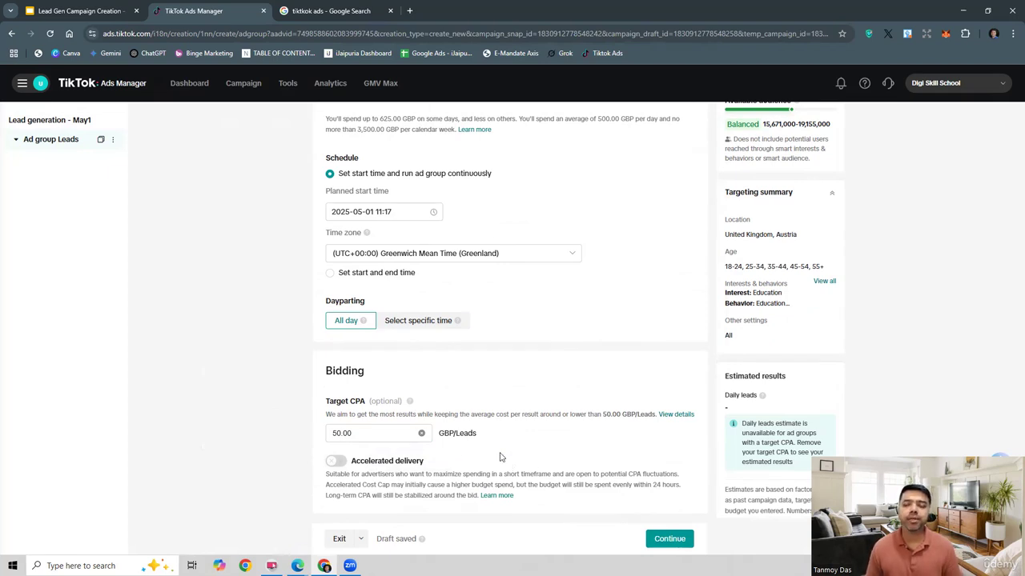
Step: Continue to the ad level and name the ad "Leads Ad Creative"
left_click(669, 539)
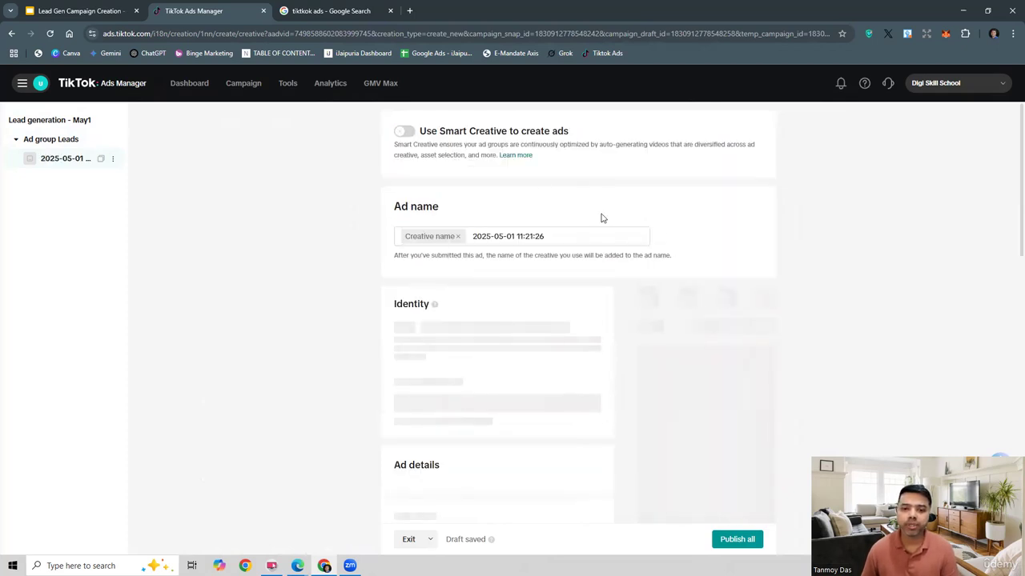
left_click(552, 237)
key("ctrl+a")
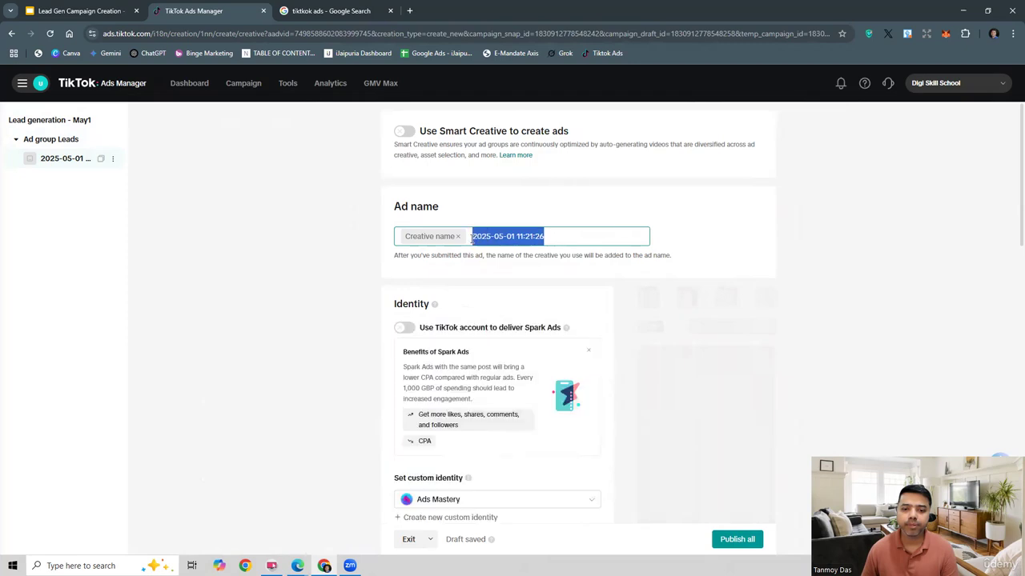
type("Leads")
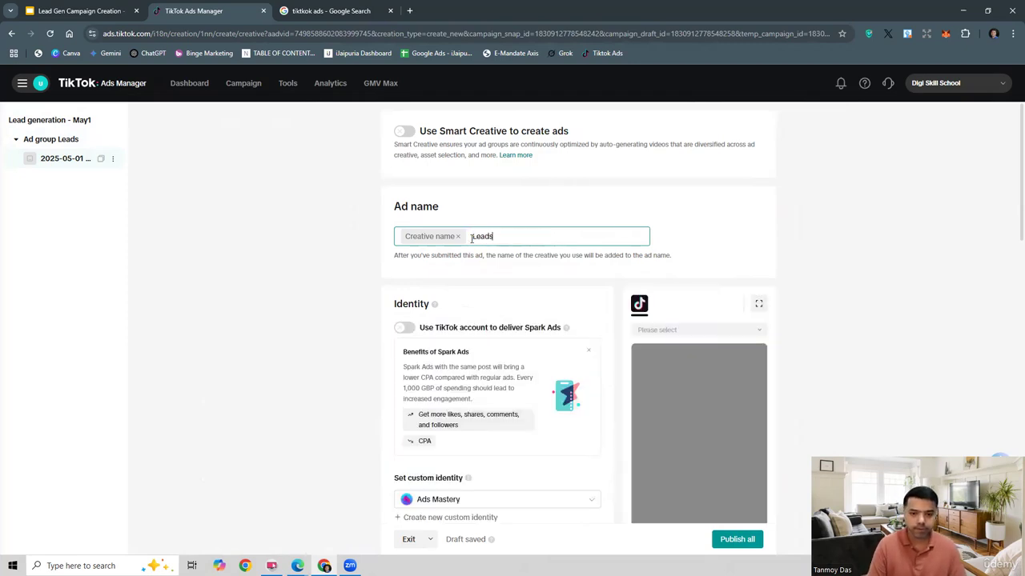
type(" Ad")
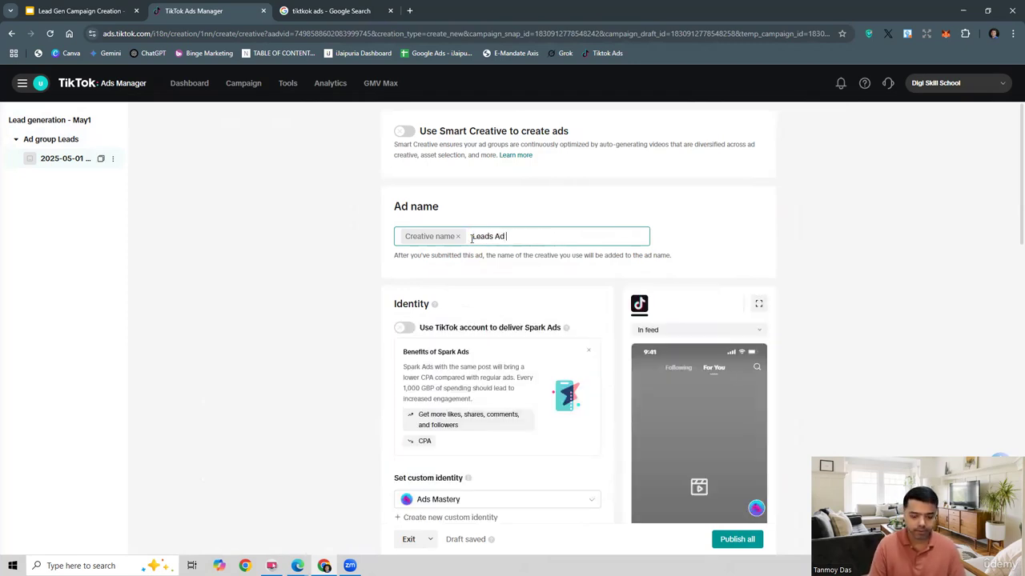
type(" Creative")
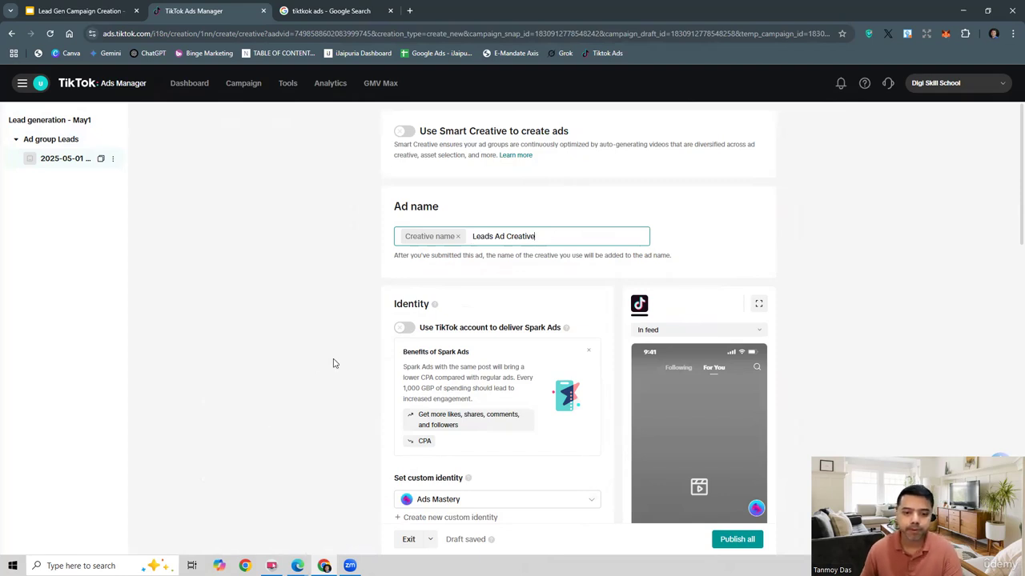
Step: Start adding videos or images to the ad details and view the creative library
scroll(334, 363, "down", 3)
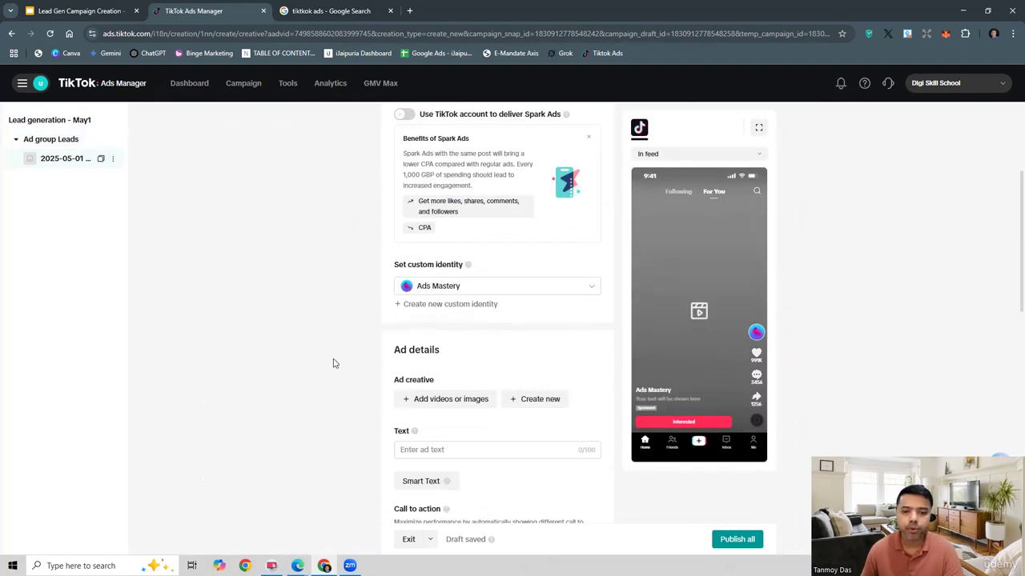
scroll(335, 363, "down", 3)
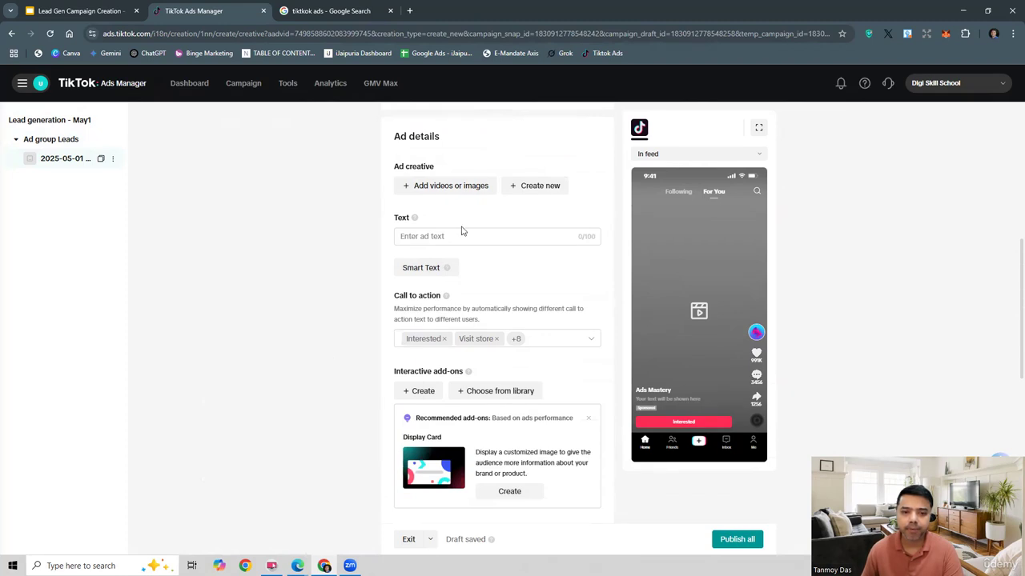
left_click(460, 189)
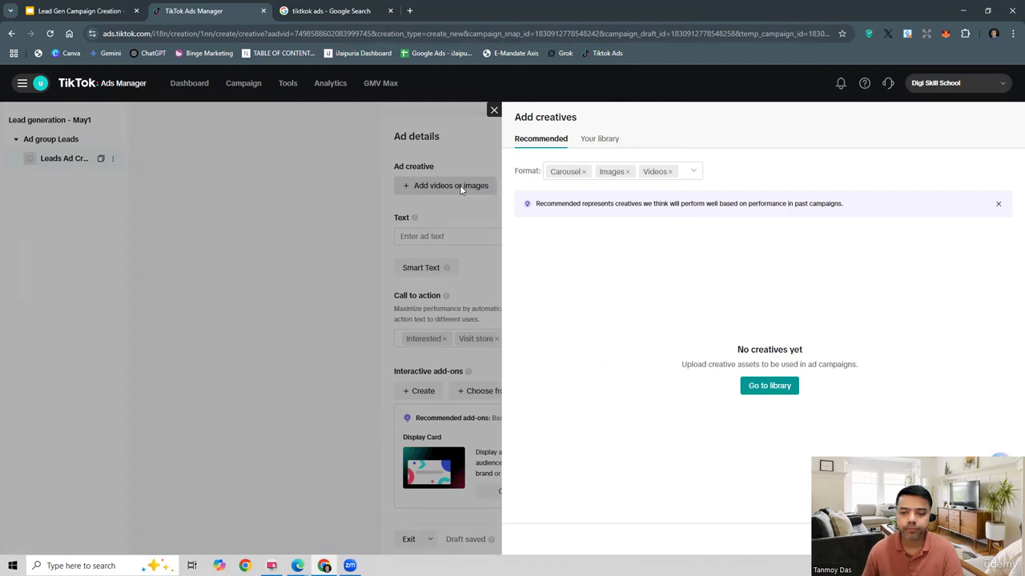
left_click(778, 389)
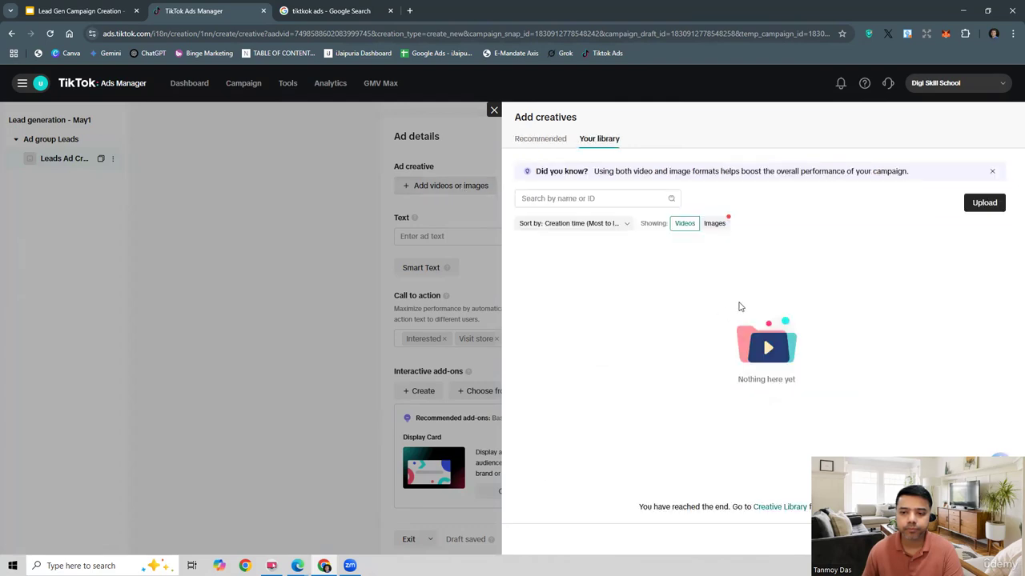
Step: Filter the recommended creatives to the Images format only, excluding Carousel and Videos
left_click(547, 144)
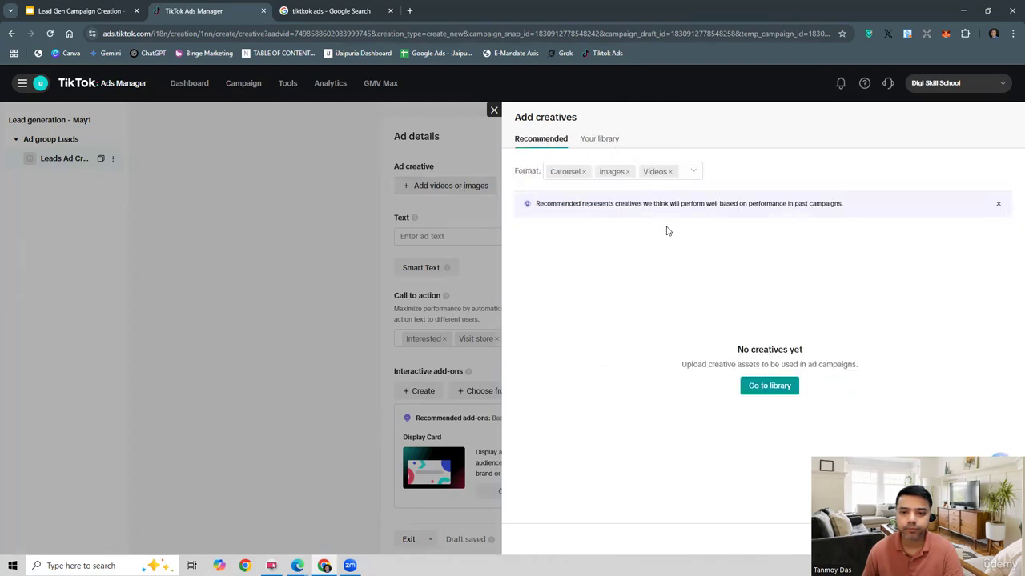
left_click(673, 176)
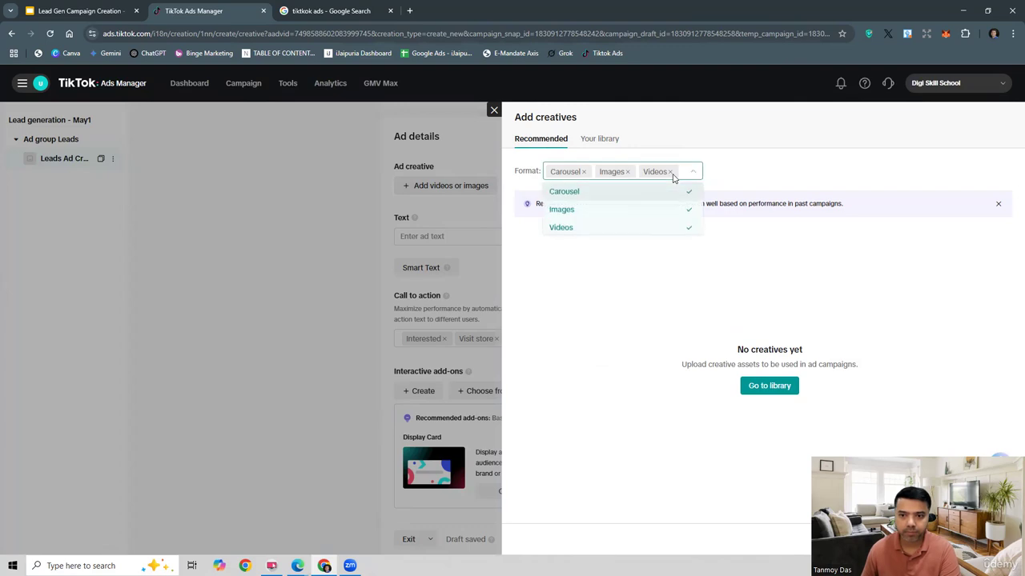
left_click(659, 193)
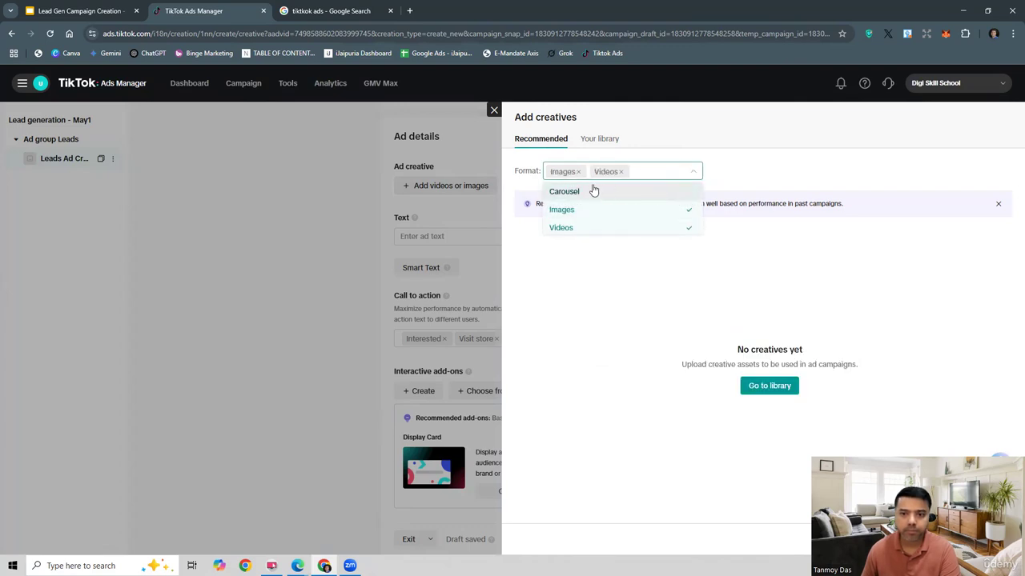
left_click(610, 230)
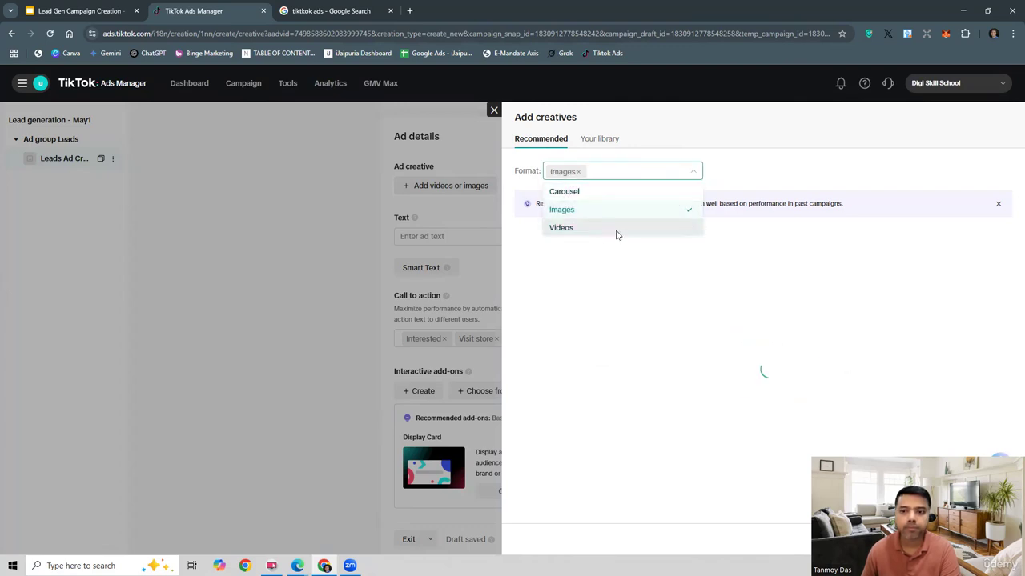
left_click(747, 316)
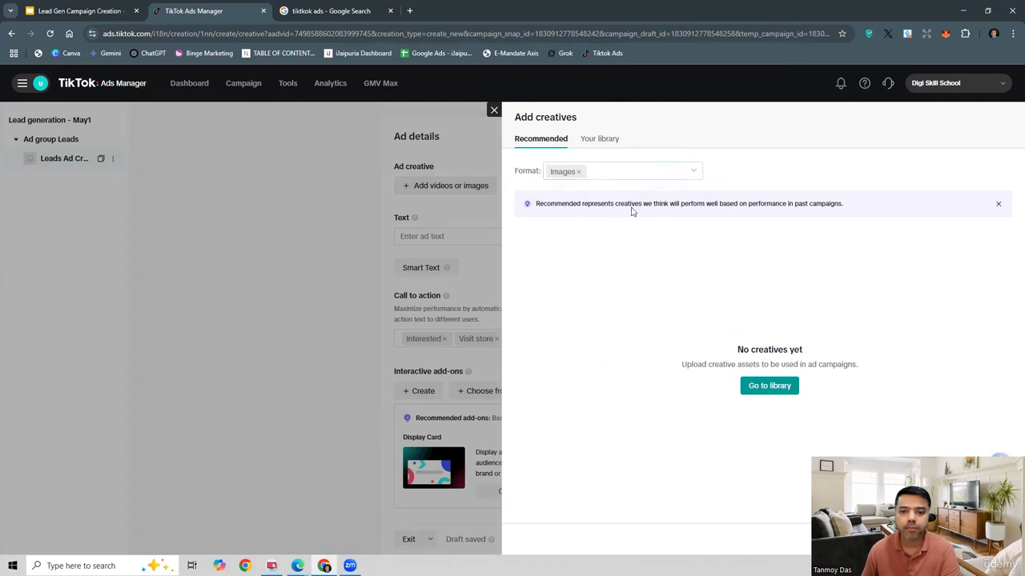
Step: Add the library image "A horse running in the forest.png" as the ad creative
left_click(606, 142)
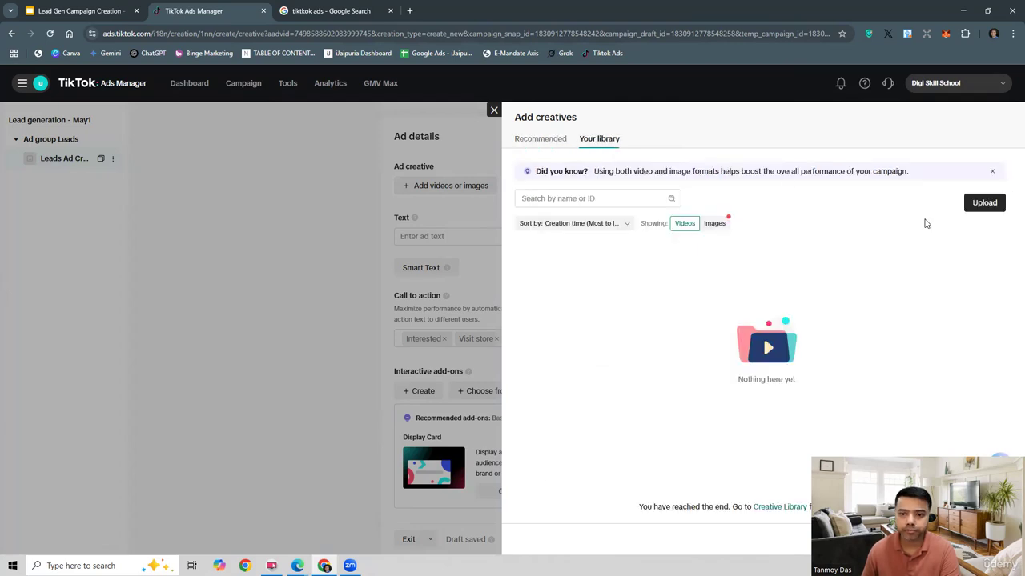
left_click(715, 223)
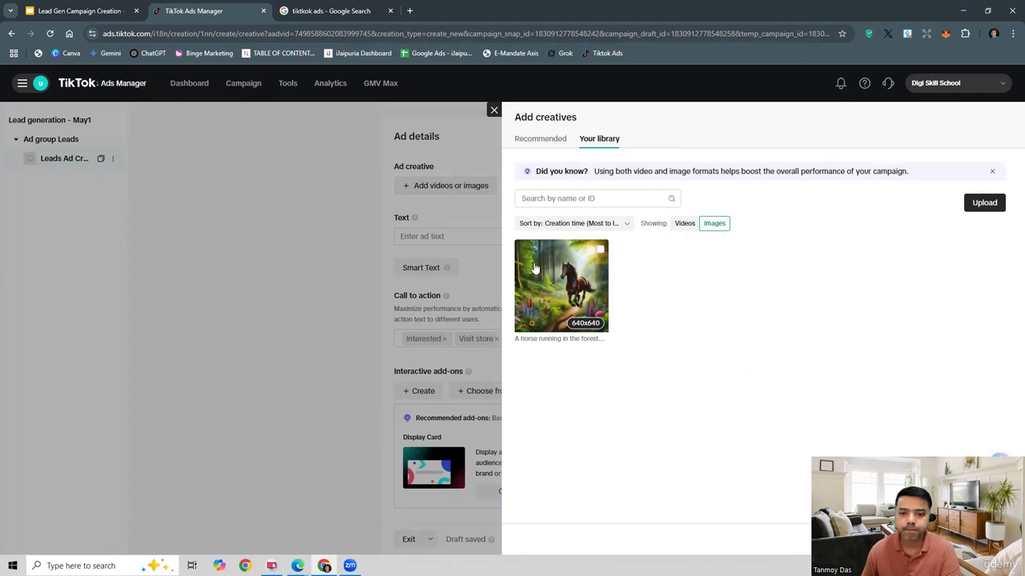
left_click(535, 269)
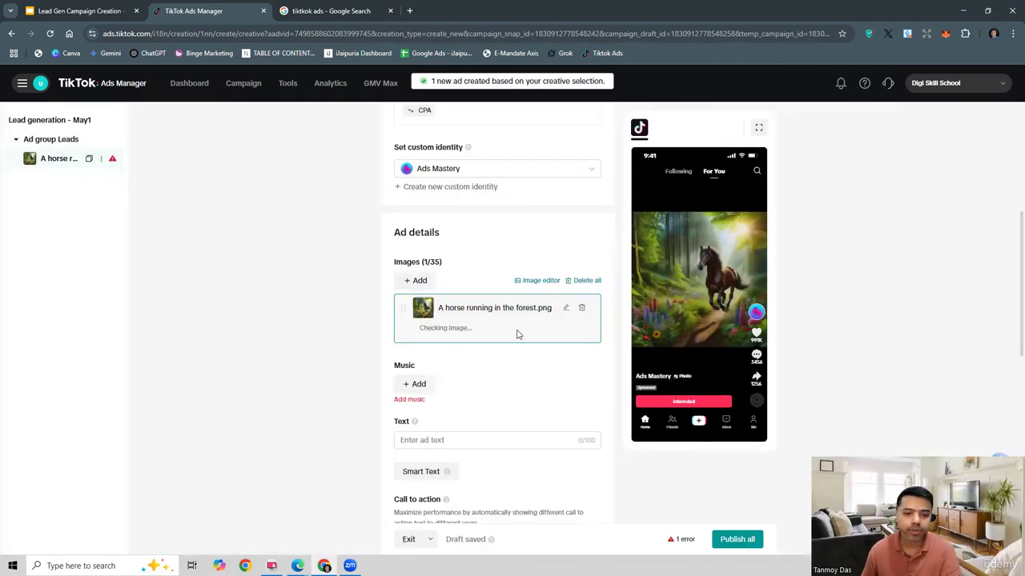
Step: Add just-relax-11157.mp3 from the music history as the ad's music
left_click(415, 366)
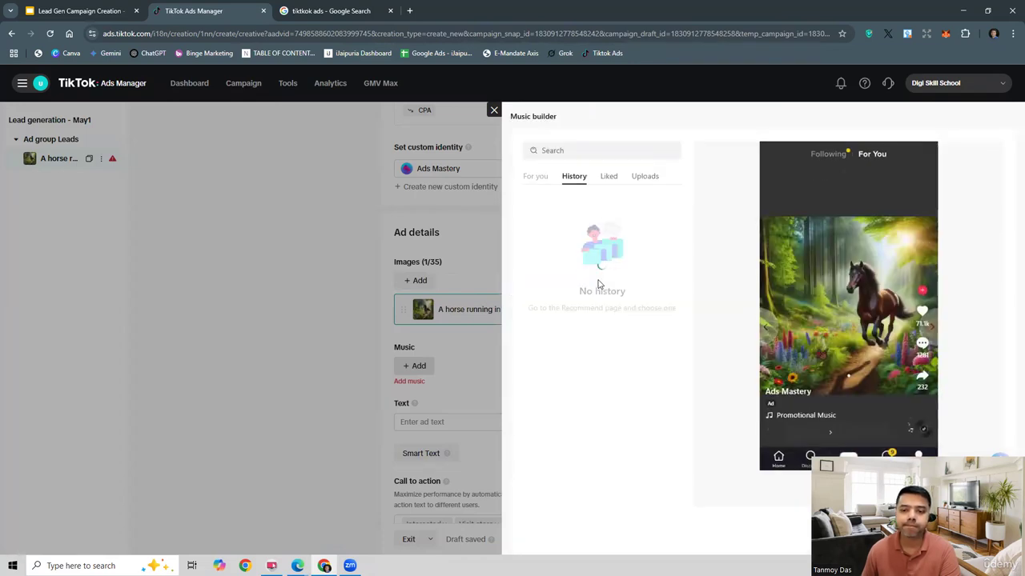
left_click(642, 206)
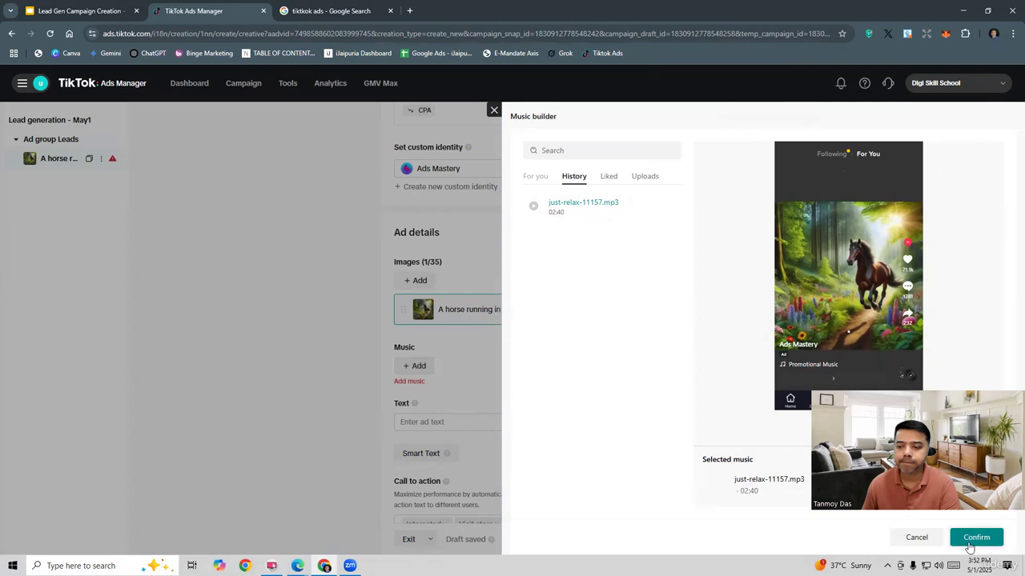
left_click(971, 543)
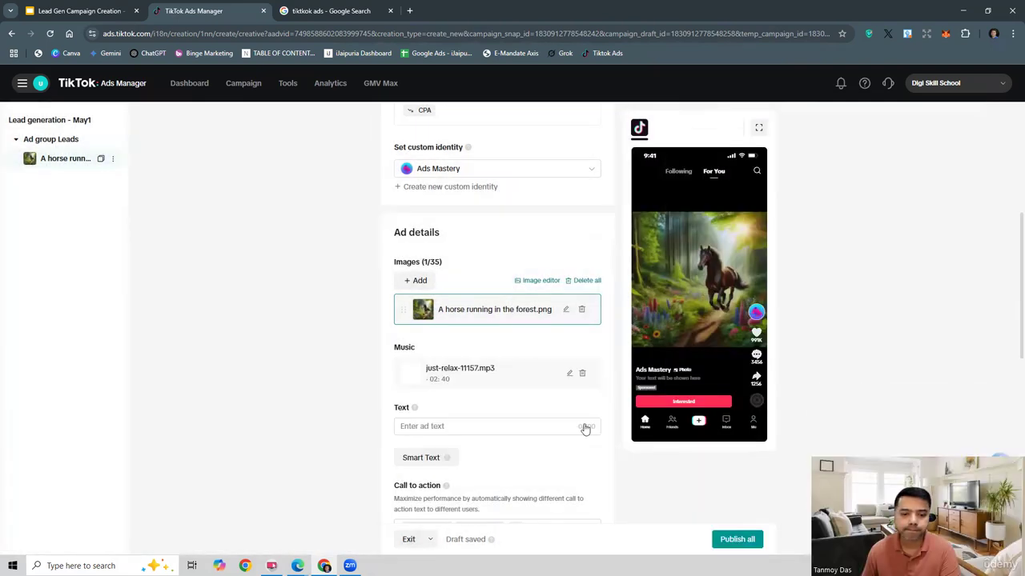
Step: Set the ad text to the suggested "Best Online Courses 2025"
left_click(478, 422)
left_click(480, 426)
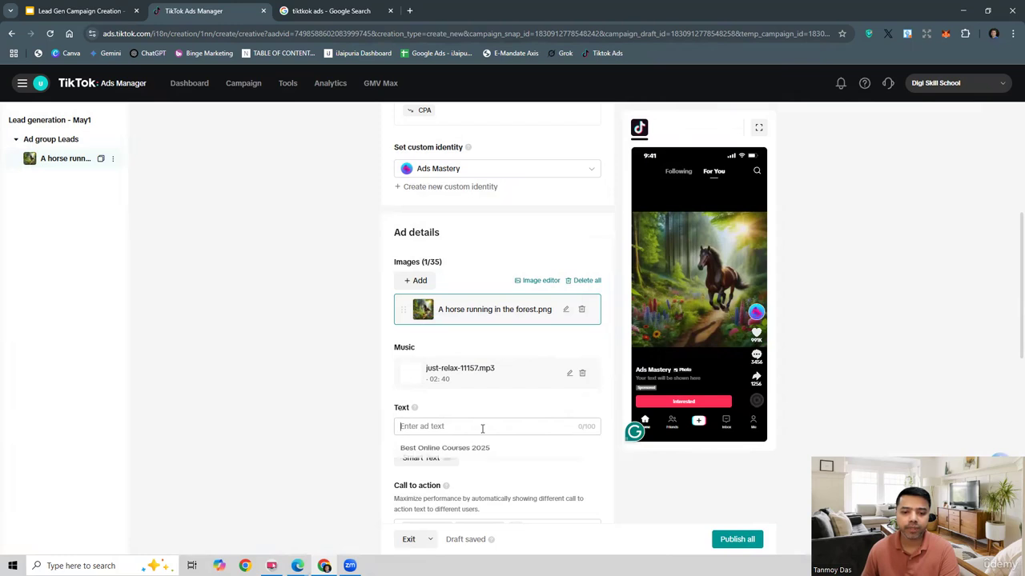
left_click(596, 456)
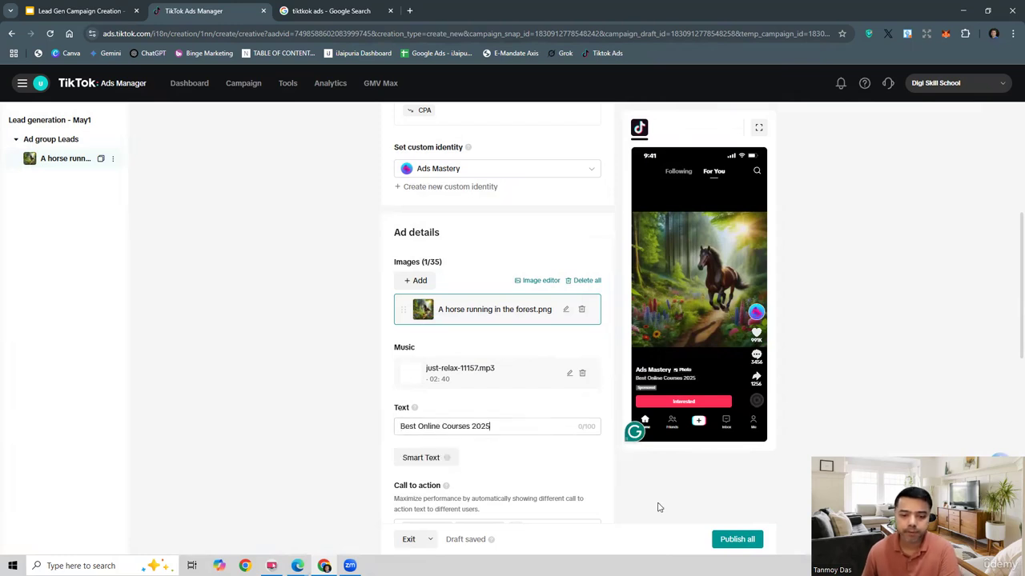
Step: Select all available options for the ad's call to action
scroll(659, 508, "down", 3)
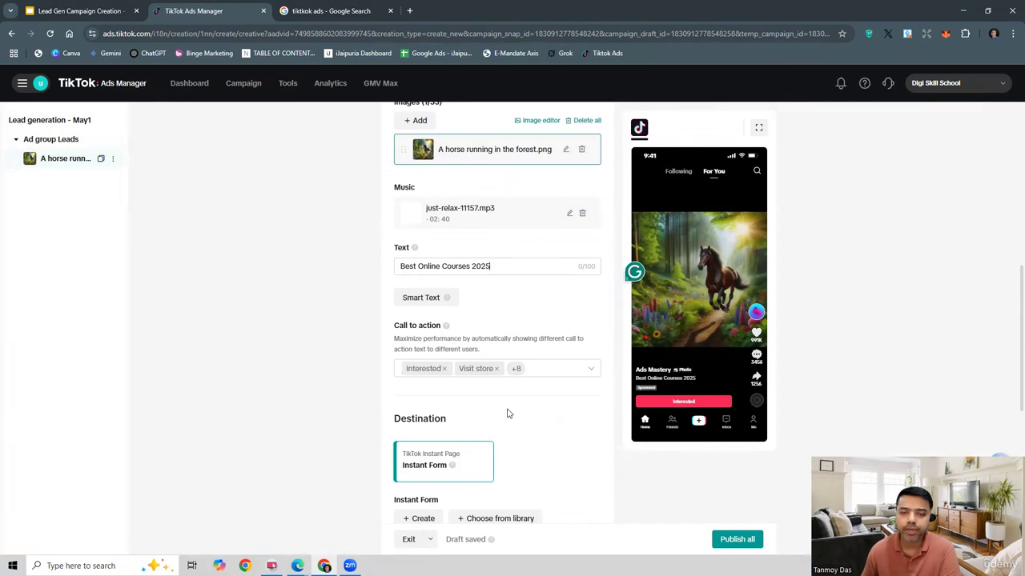
left_click(547, 371)
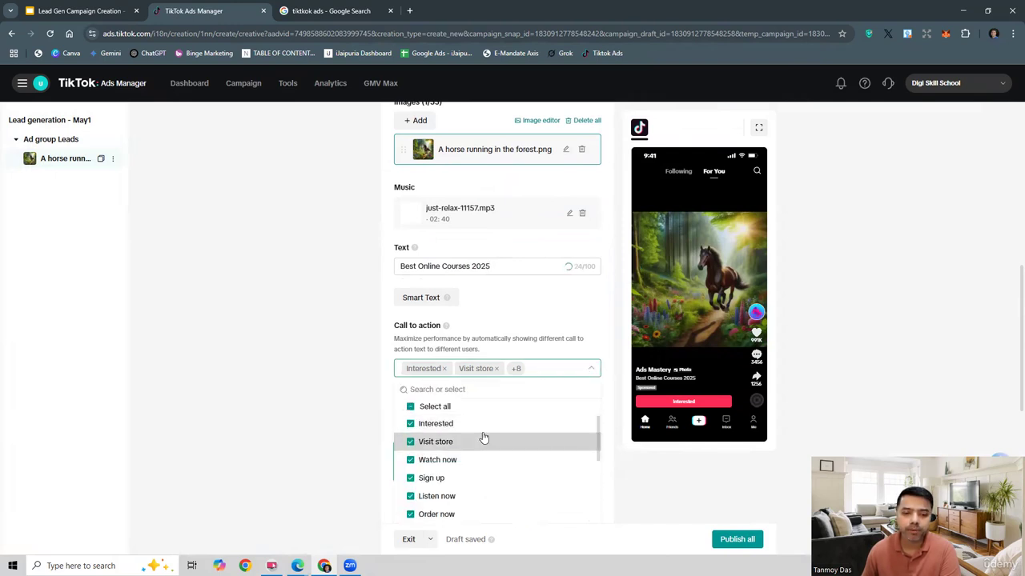
left_click(411, 408)
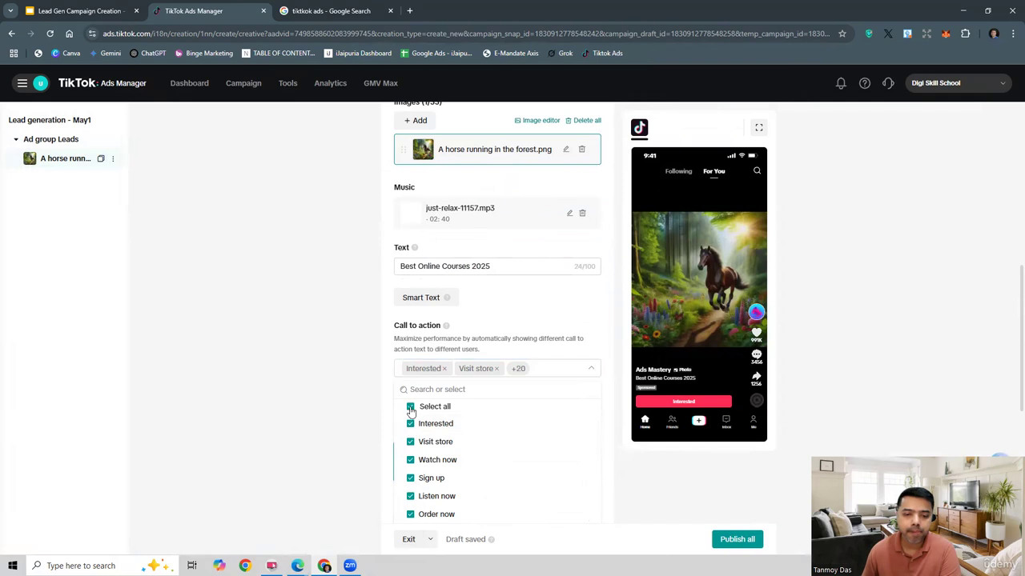
left_click(411, 409)
left_click(410, 410)
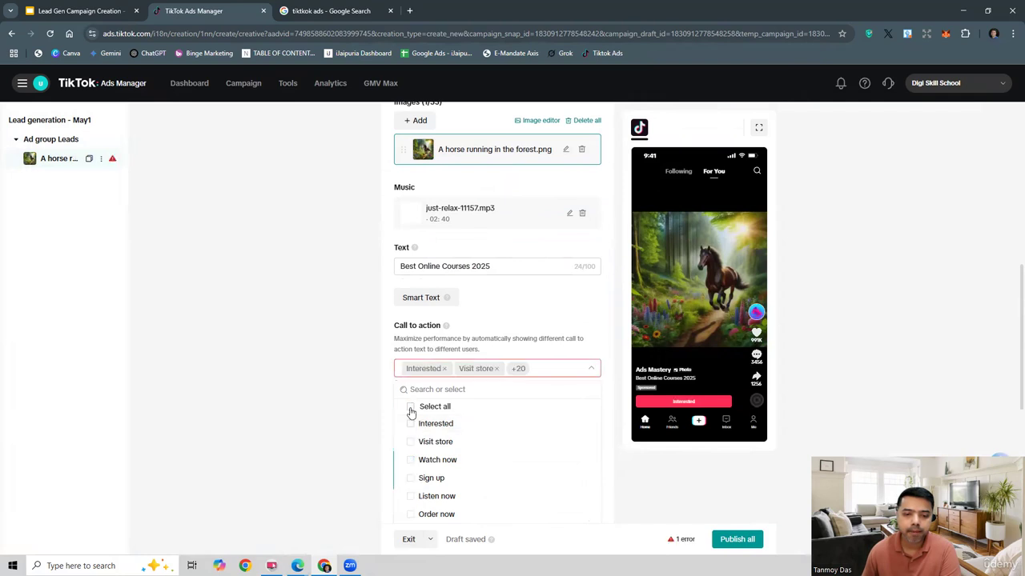
left_click(624, 467)
Step: Create a new instant form for the ad from the Rich content form template
scroll(624, 470, "down", 3)
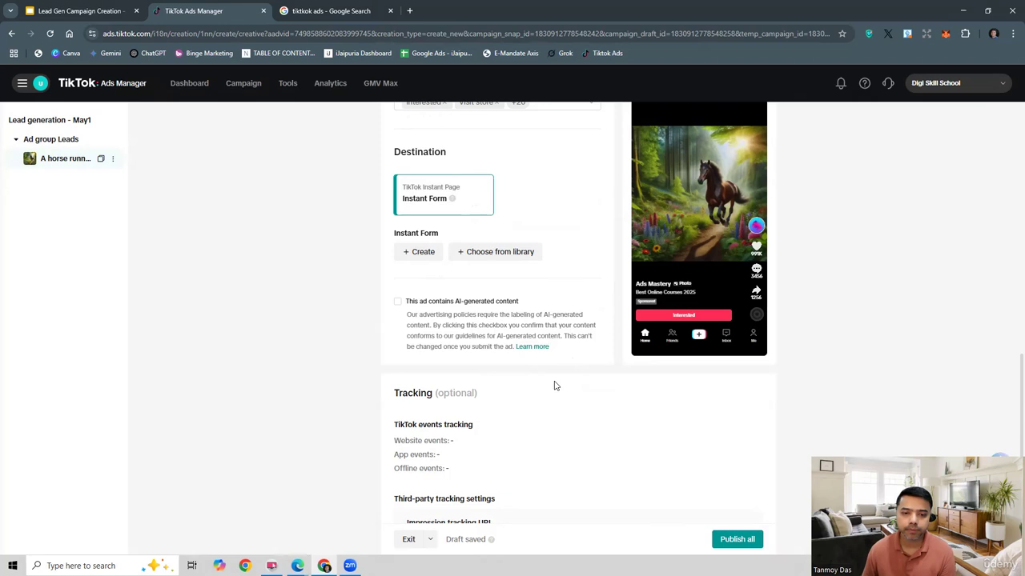
scroll(555, 386, "down", 2)
scroll(555, 382, "up", 1)
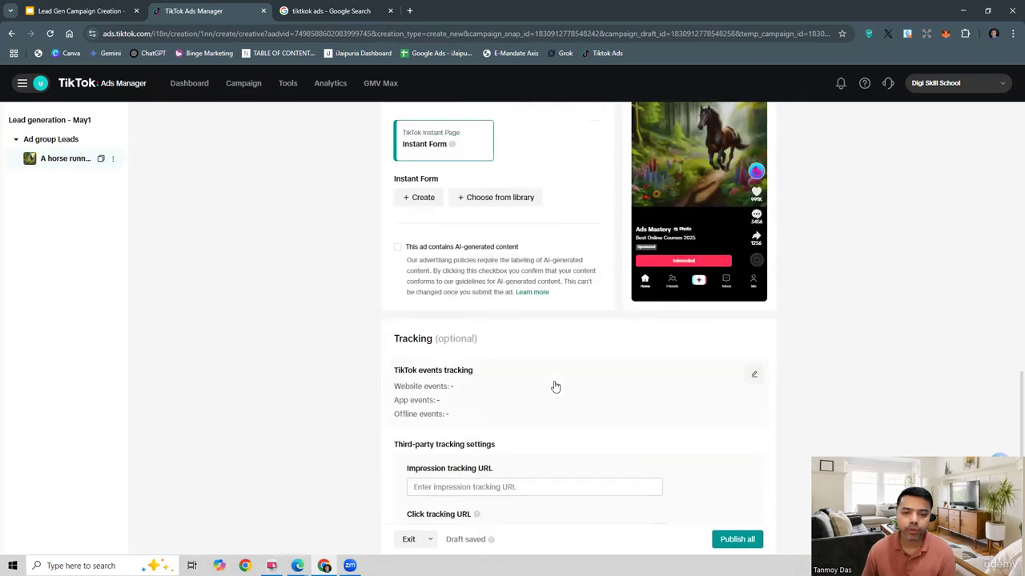
left_click(430, 199)
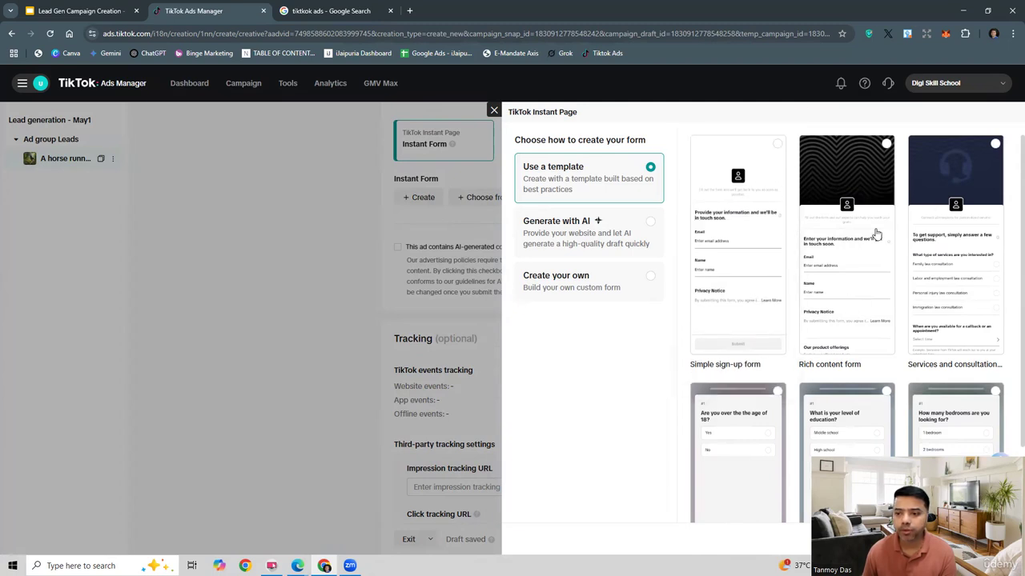
left_click(876, 232)
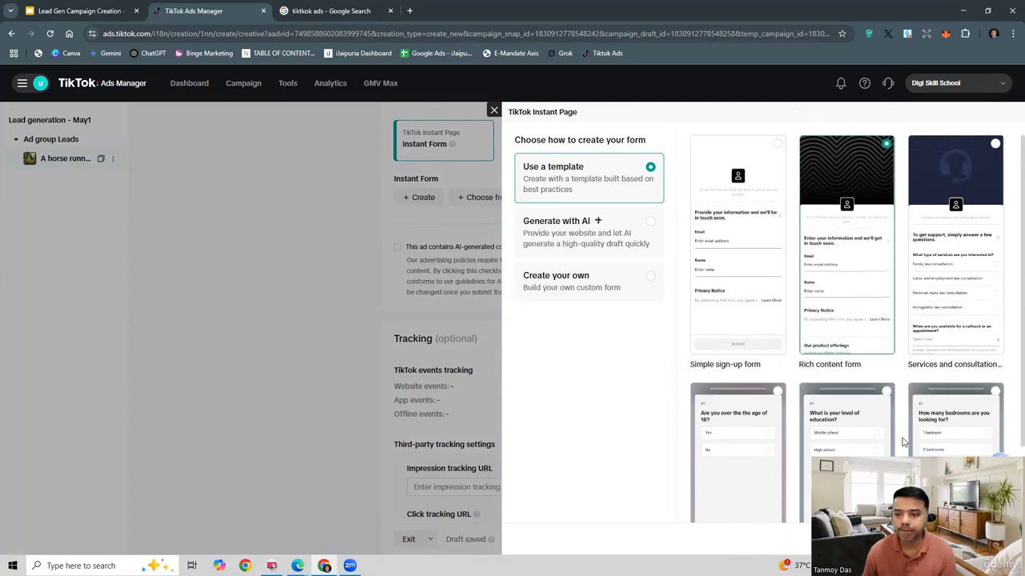
left_click(982, 537)
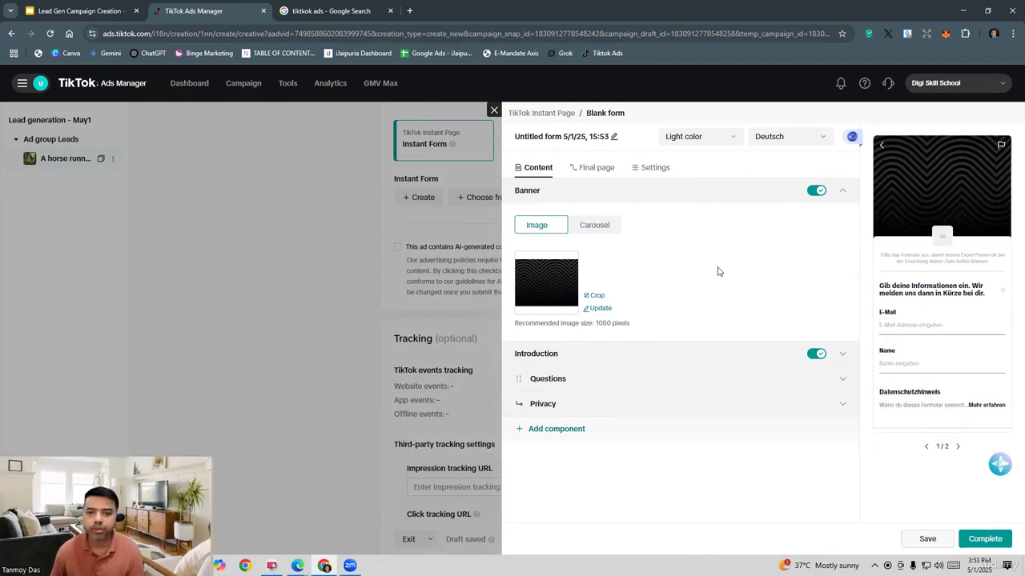
Step: Review the form's Questions section with its personal information fields and try to complete the form
mouse_move(555, 299)
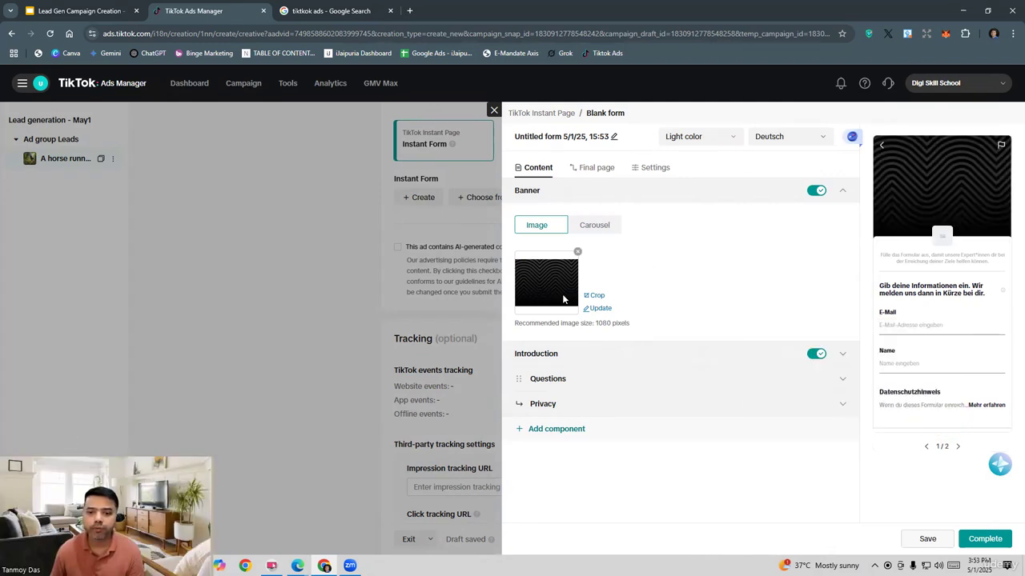
left_click(551, 381)
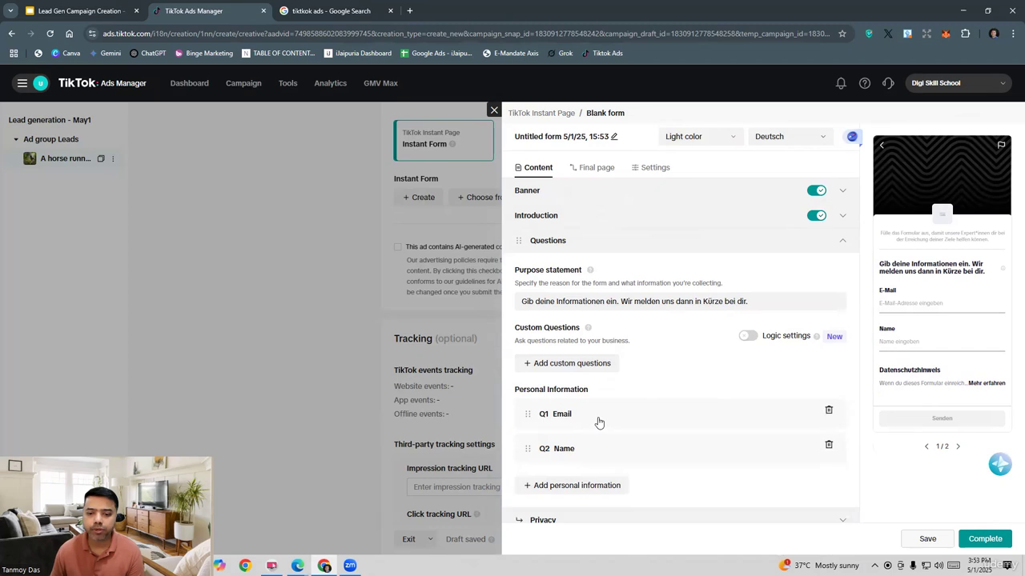
scroll(599, 422, "down", 1)
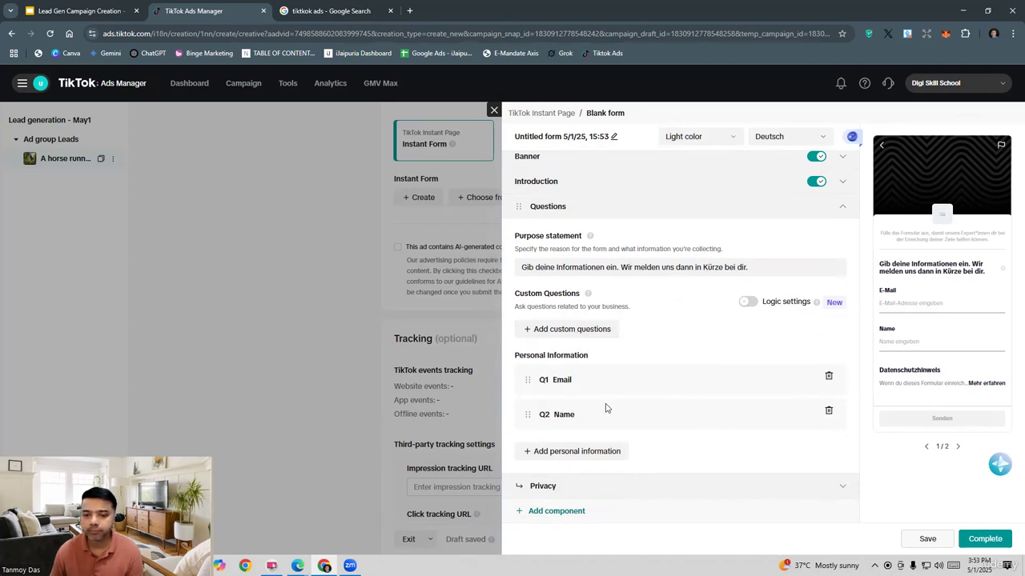
left_click(984, 539)
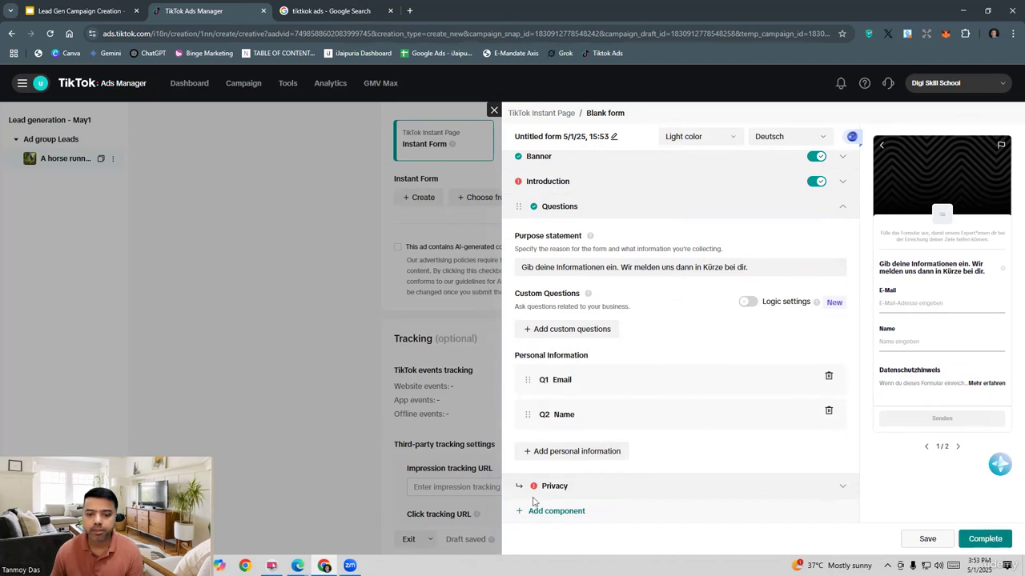
Step: Enter Digi Skill School as the company name in the form's Privacy section
left_click(556, 486)
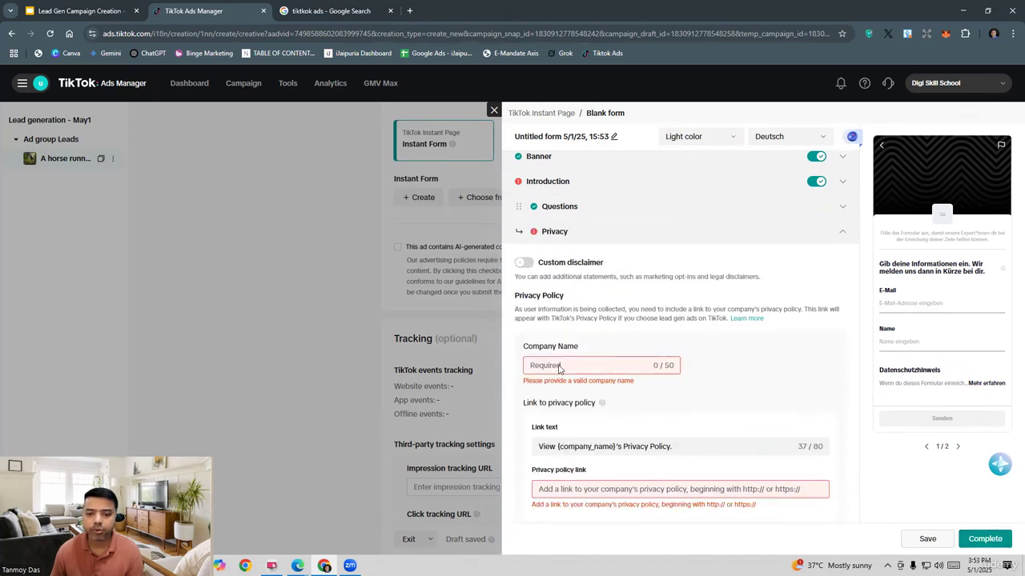
left_click(560, 368)
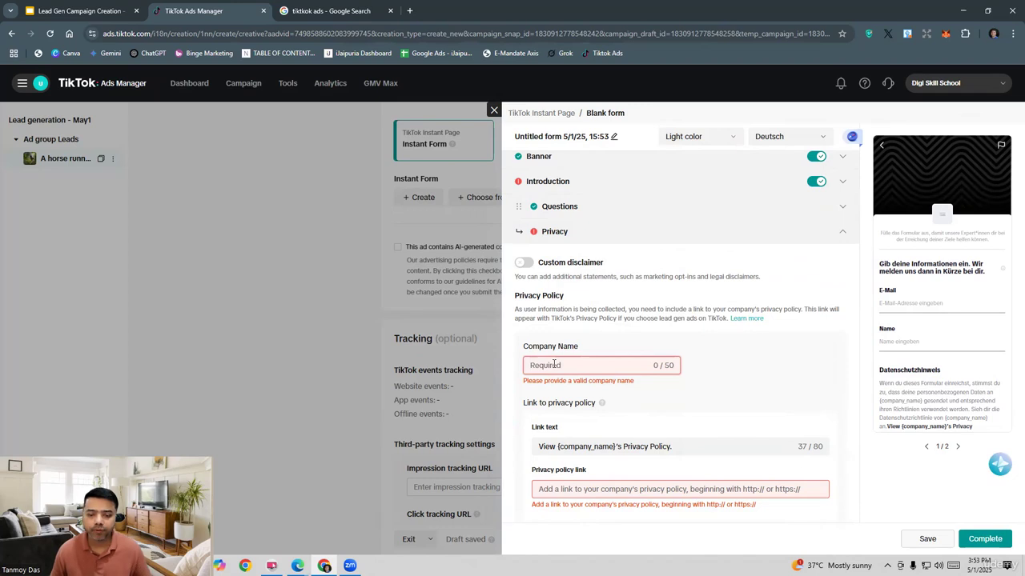
type("Dig")
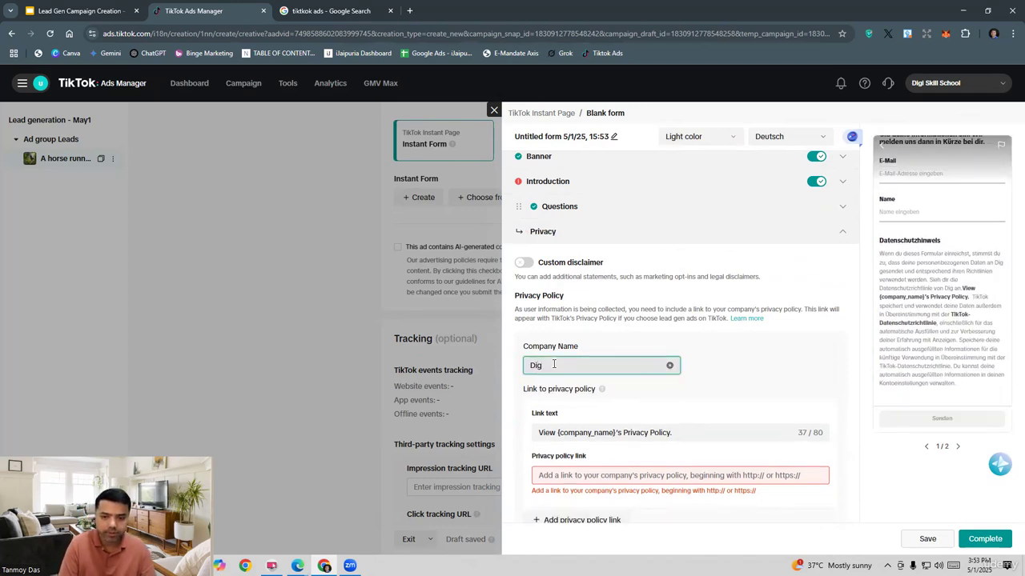
type("i Skill")
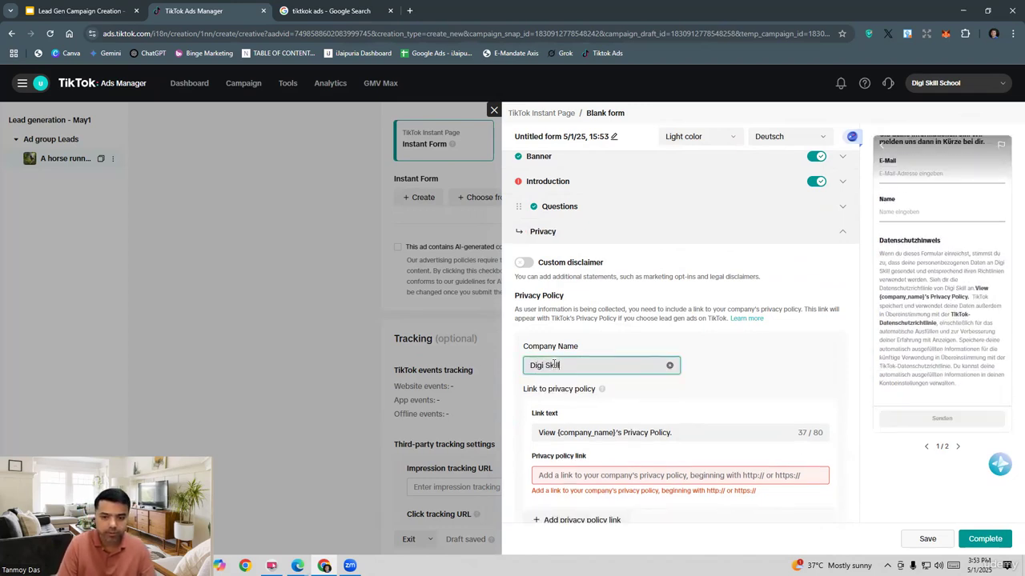
type(" School")
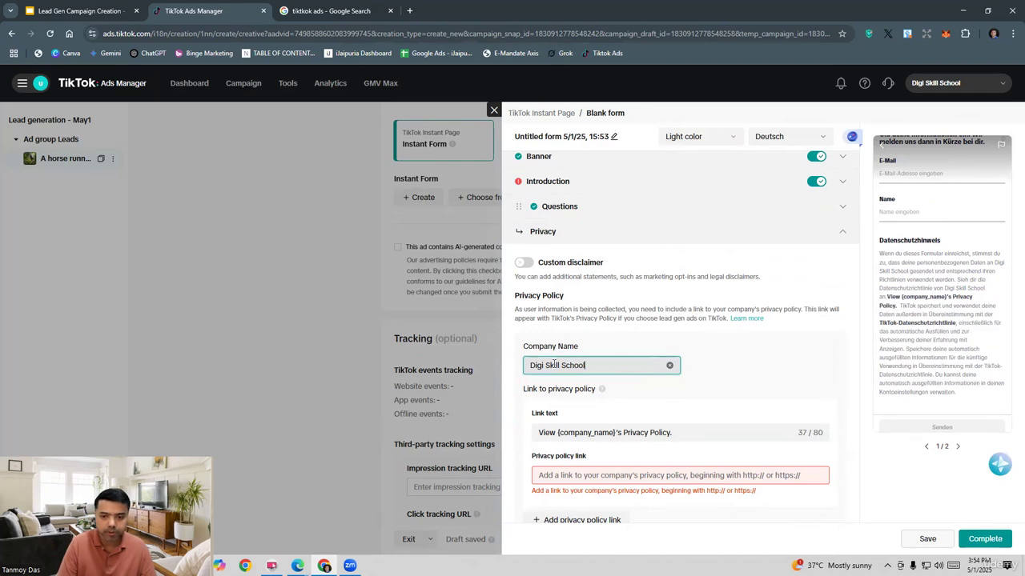
left_click(717, 408)
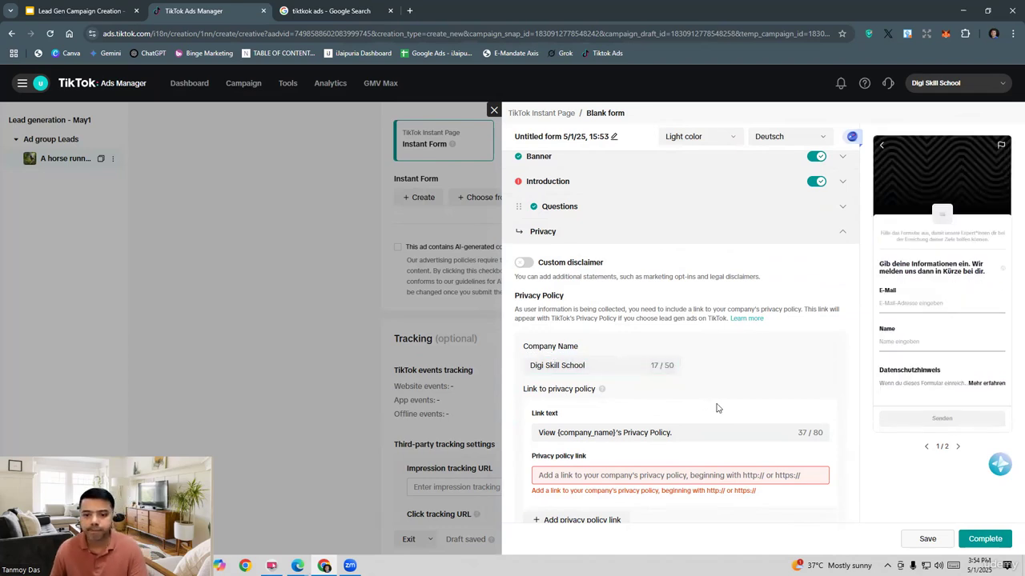
Step: Open digiskillschool.com in a new browser tab and go to its Privacy Policy page
left_click(603, 474)
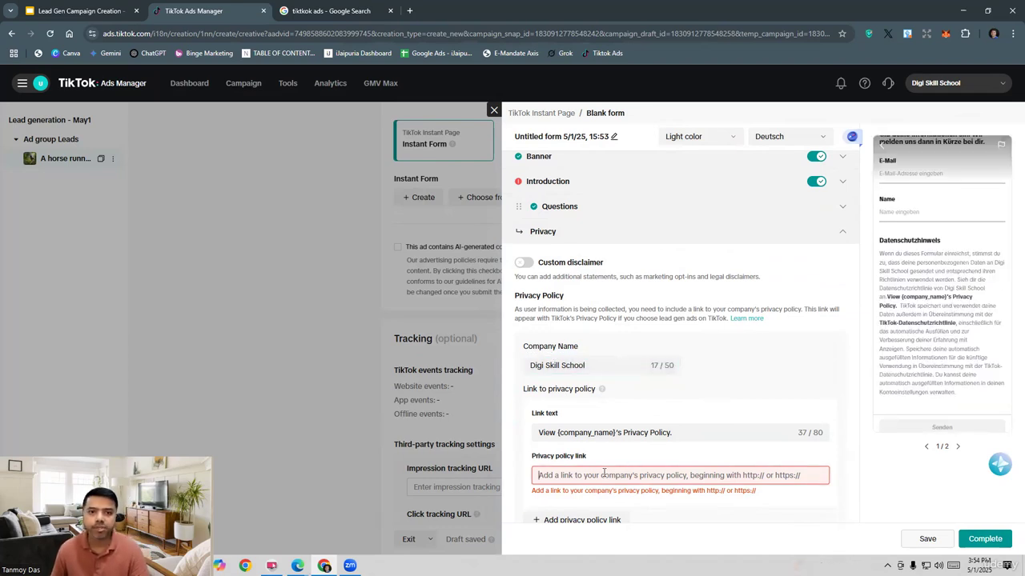
left_click(409, 11)
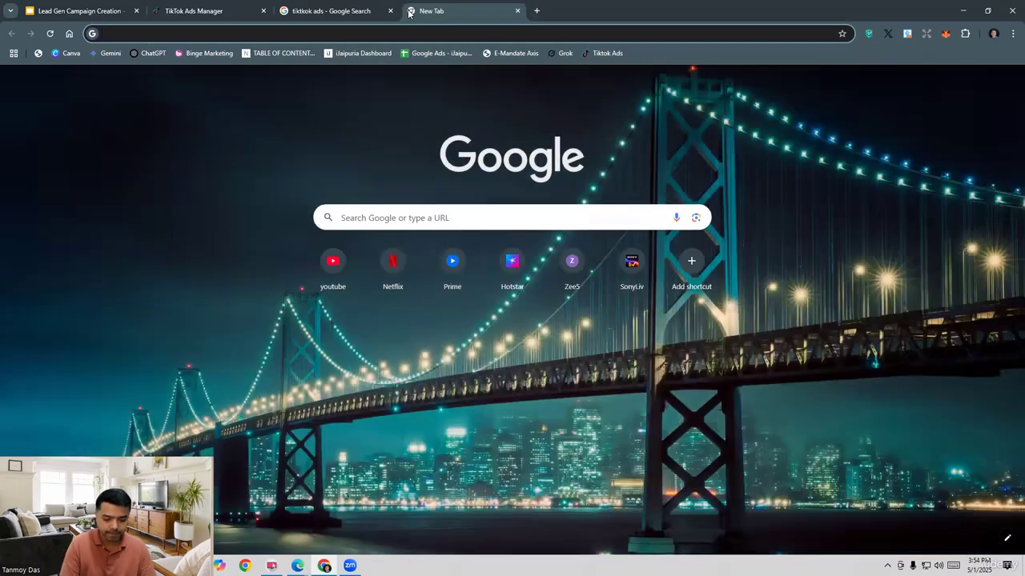
type("digi")
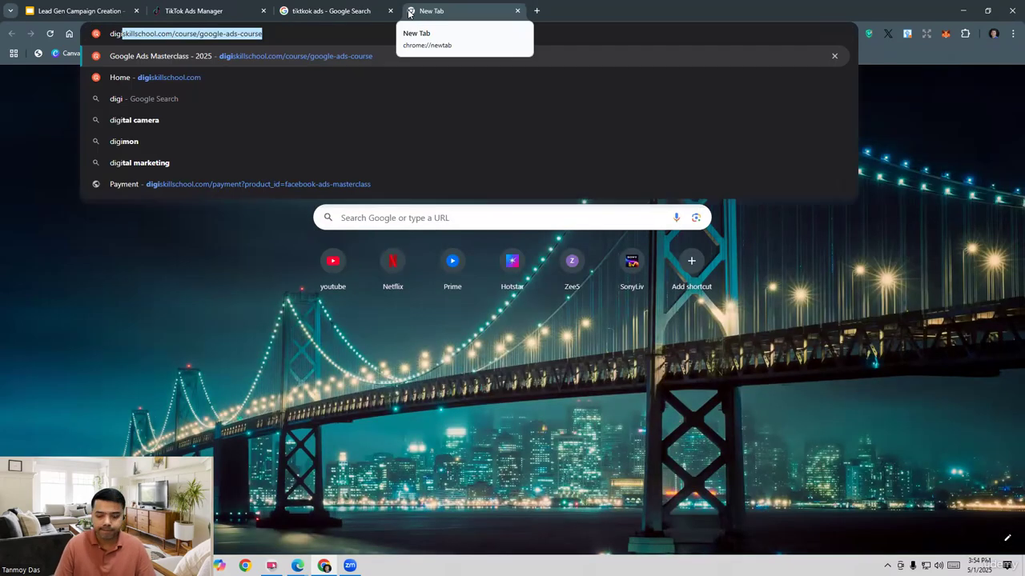
key("Right")
key("BackSpace")
key("BackSpace")
key("BackSpace")
key("BackSpace")
key("BackSpace")
key("BackSpace")
key("BackSpace")
key("BackSpace")
key("BackSpace")
key("BackSpace")
key("BackSpace")
key("BackSpace")
key("BackSpace")
key("BackSpace")
key("BackSpace")
key("BackSpace")
key("BackSpace")
key("BackSpace")
key("BackSpace")
key("BackSpace")
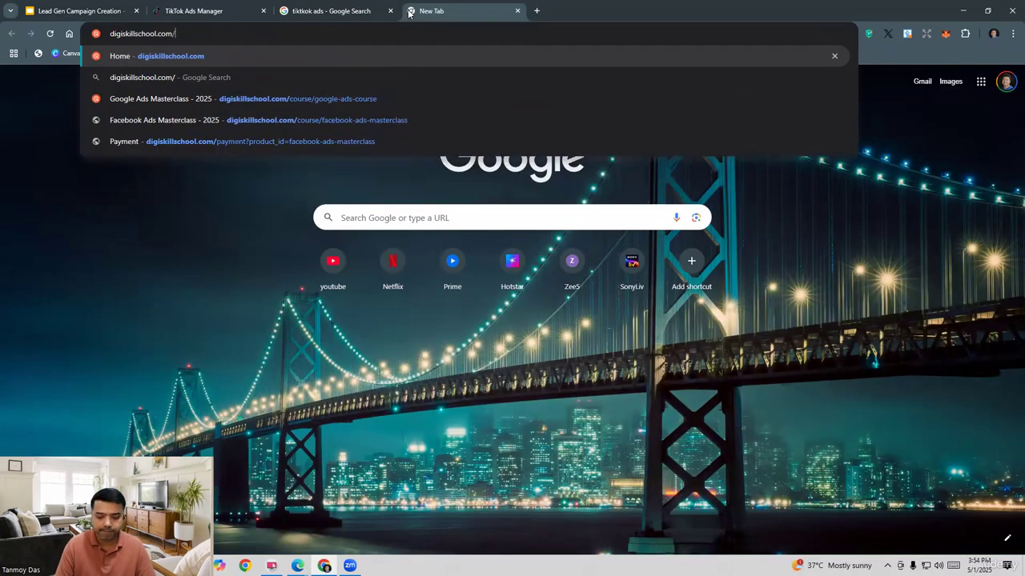
key("Return")
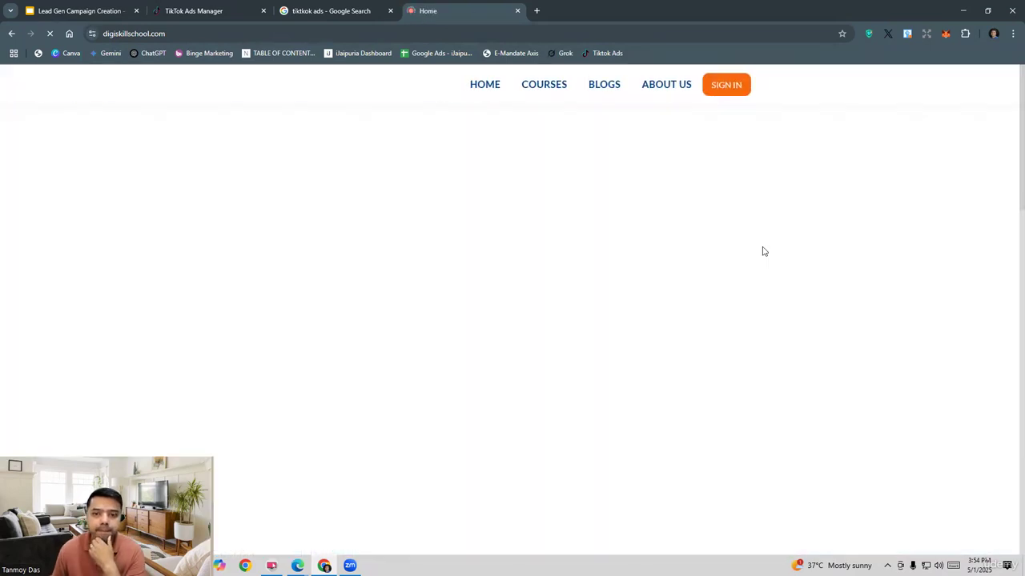
scroll(664, 302, "down", 8)
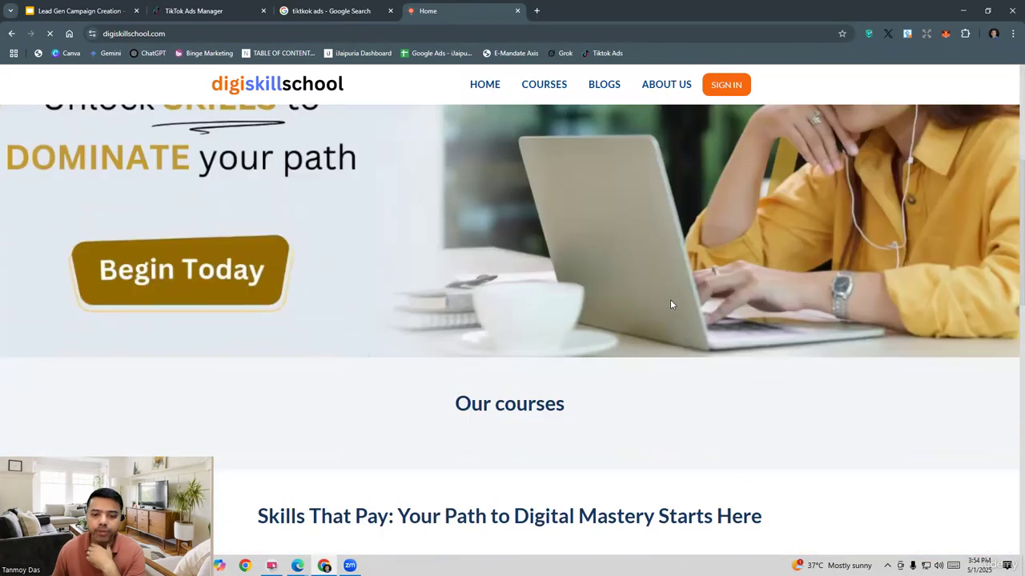
scroll(670, 304, "down", 10)
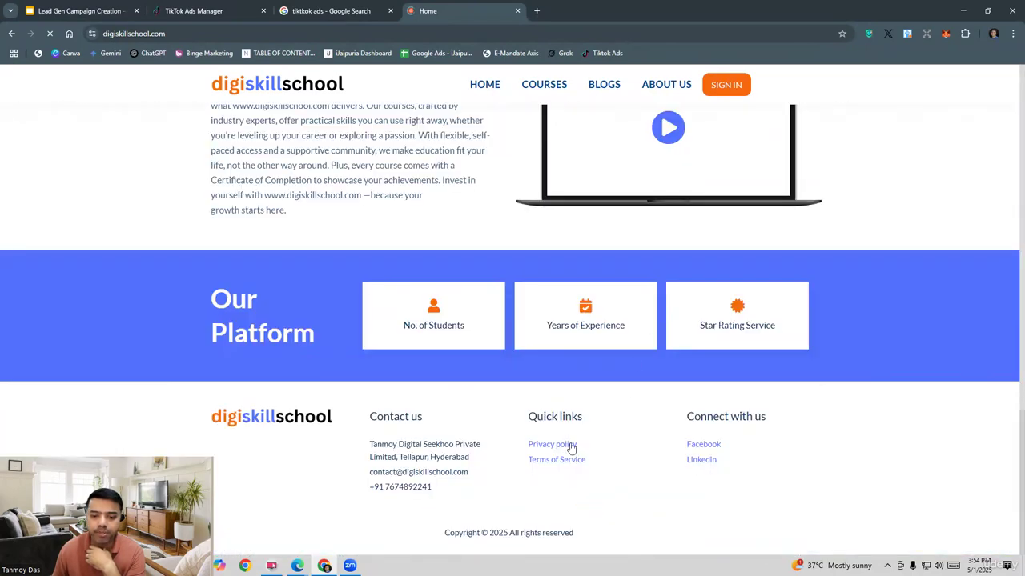
left_click(564, 471)
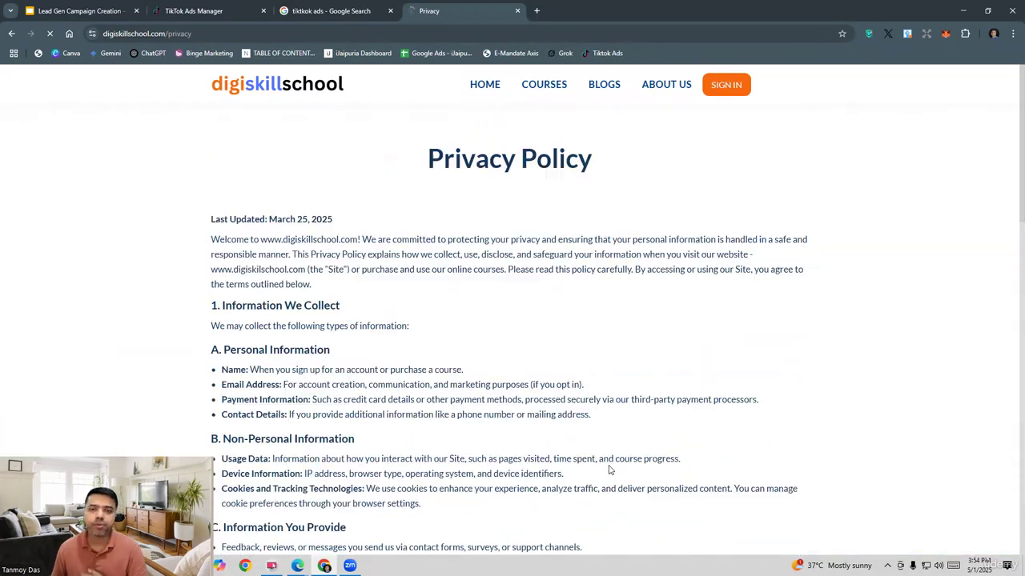
Step: Copy the Privacy Policy page's address and paste it as the privacy policy link in the TikTok form
left_click(194, 35)
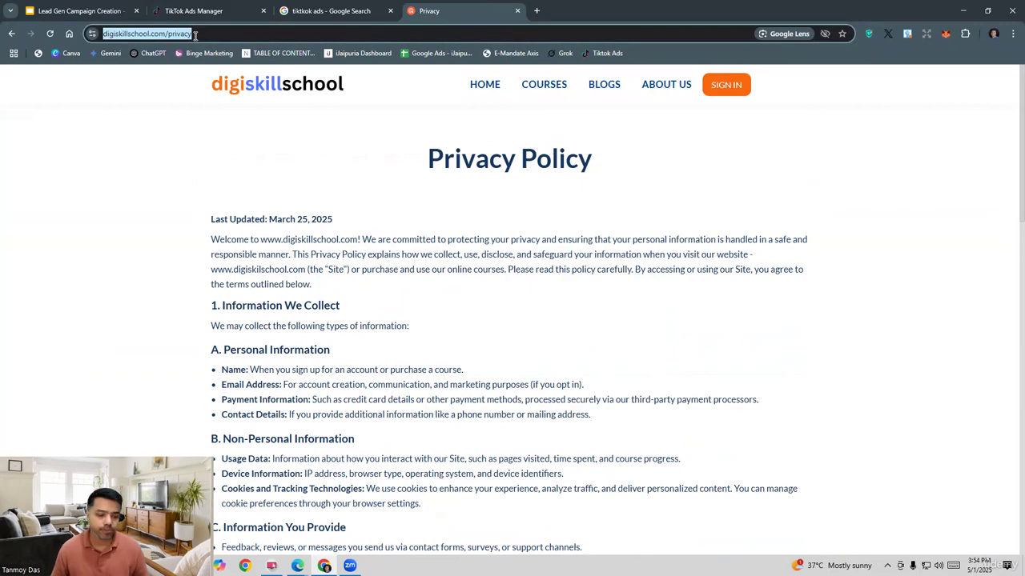
key("ctrl+c")
left_click(222, 12)
left_click(640, 477)
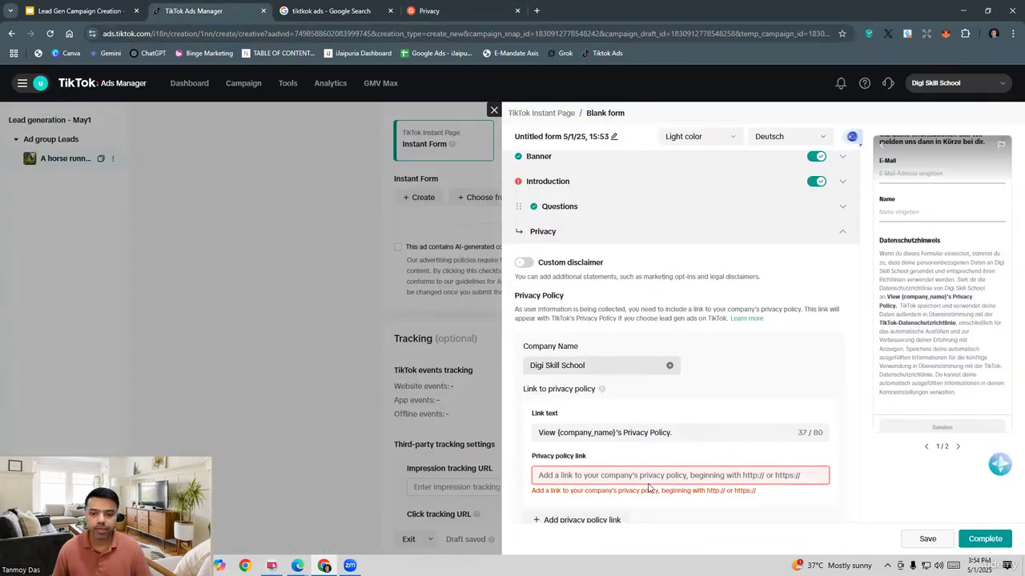
key("ctrl+v")
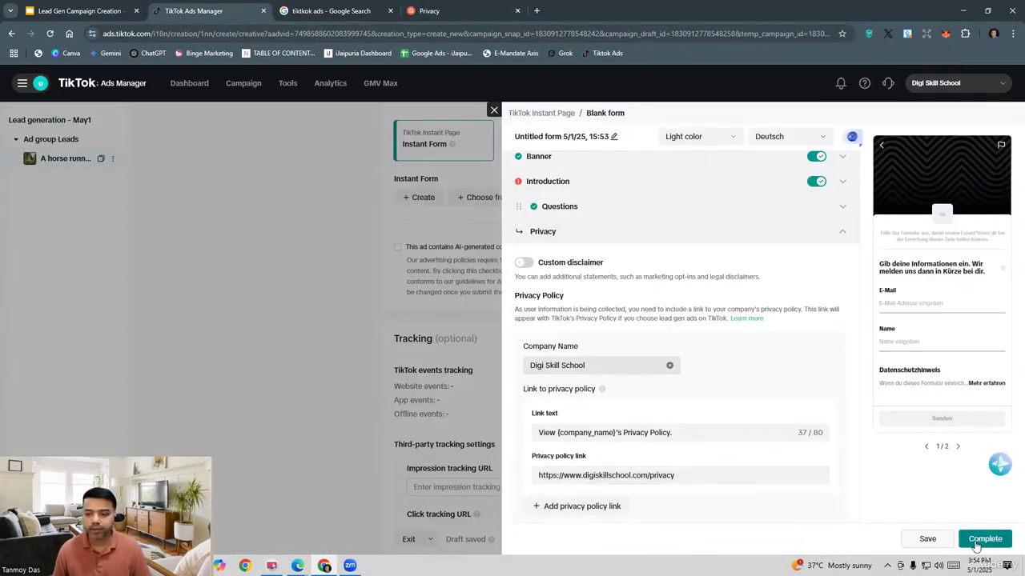
Step: Set the display name in the form's Introduction section to Digi Skill School
left_click(580, 188)
left_click(557, 357)
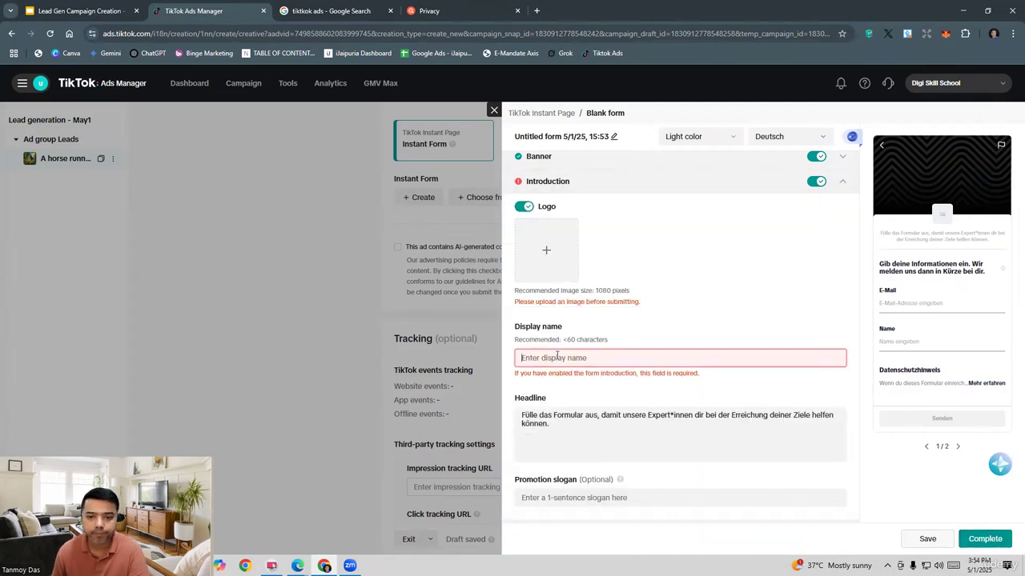
type("D")
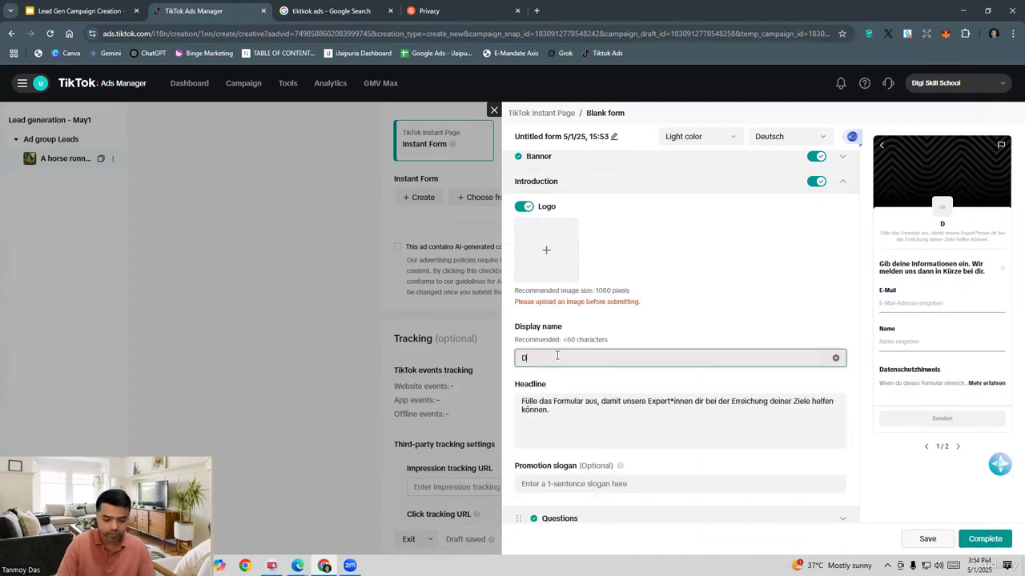
type("igi S")
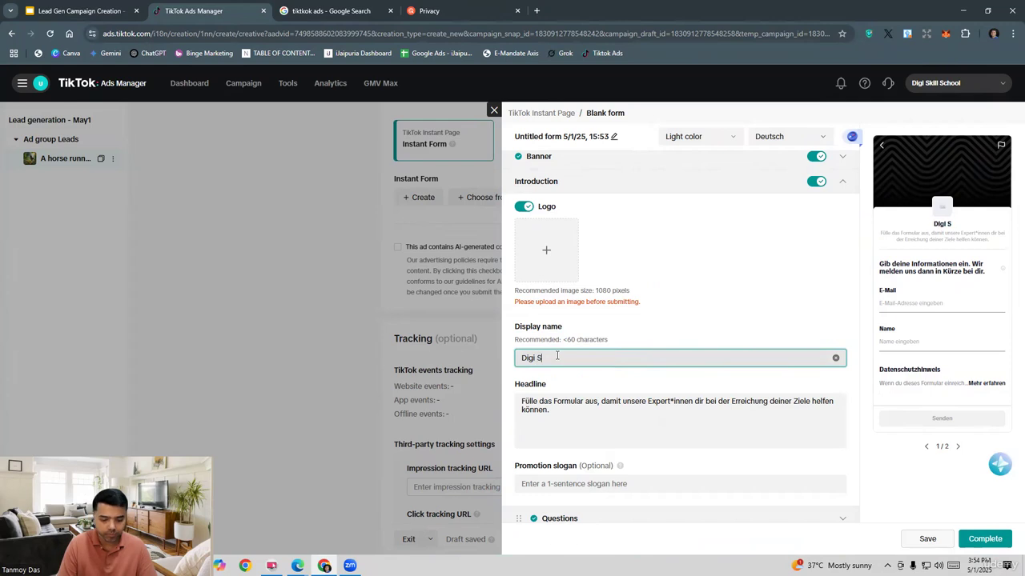
type("kill School")
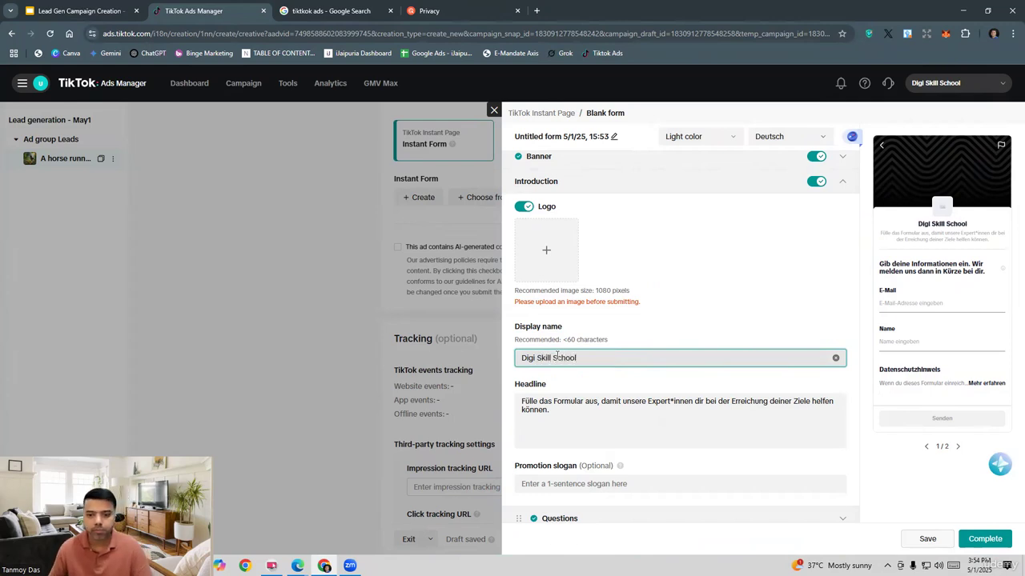
left_click(629, 379)
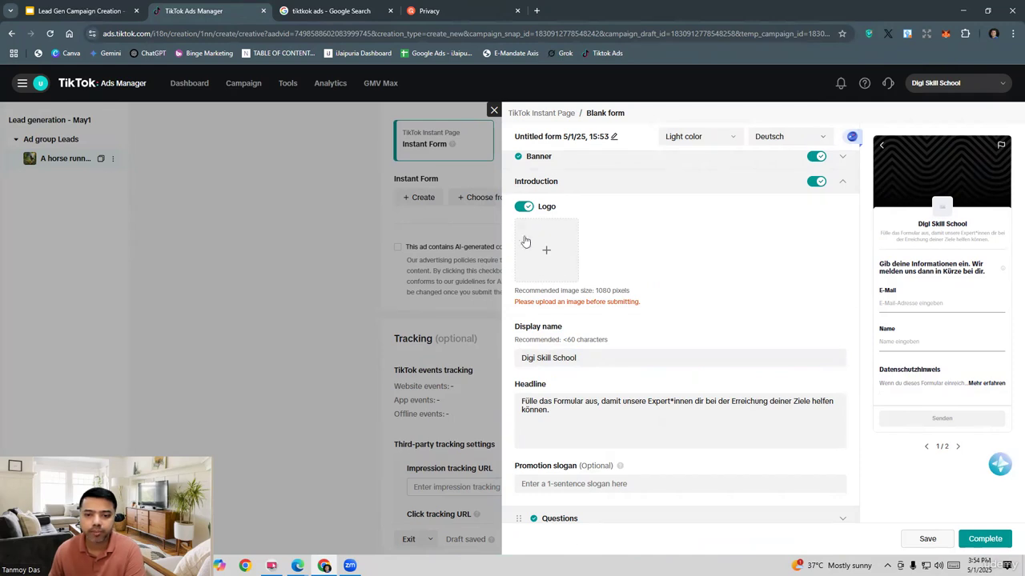
Step: Upload the image "A horse running in the forest" as the form's Introduction logo and accept its crop
left_click(549, 256)
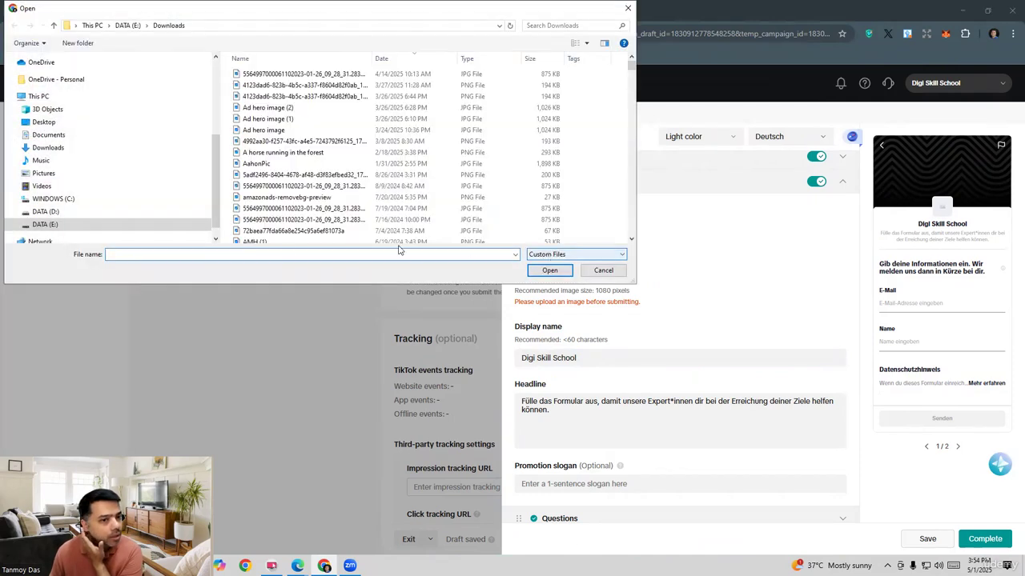
left_click(287, 153)
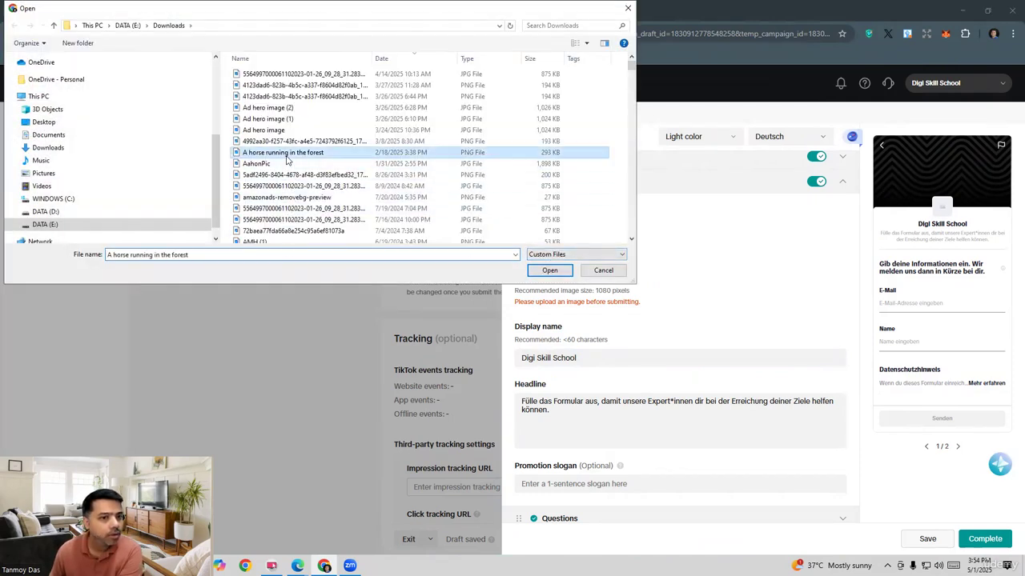
left_click(549, 269)
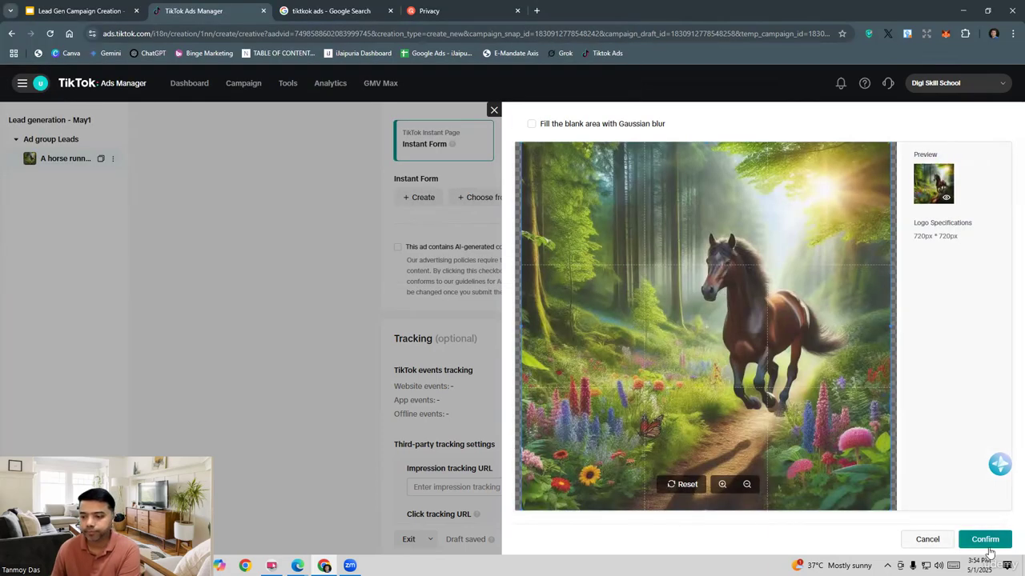
left_click(989, 549)
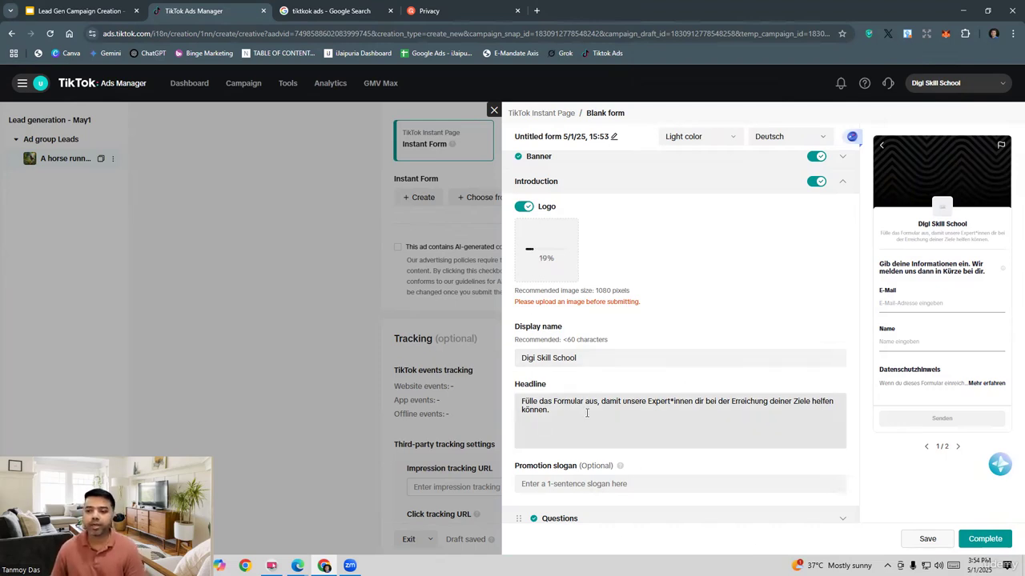
Step: Replace the form's Introduction headline with "Best Online Courses On Digital Marketing"
triple_click(556, 409)
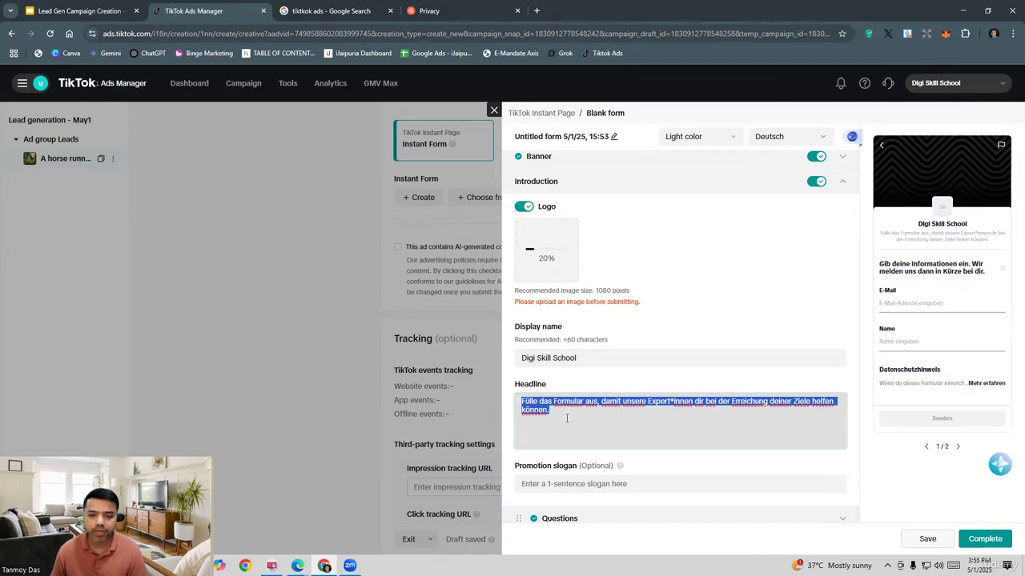
type("Best Onlin")
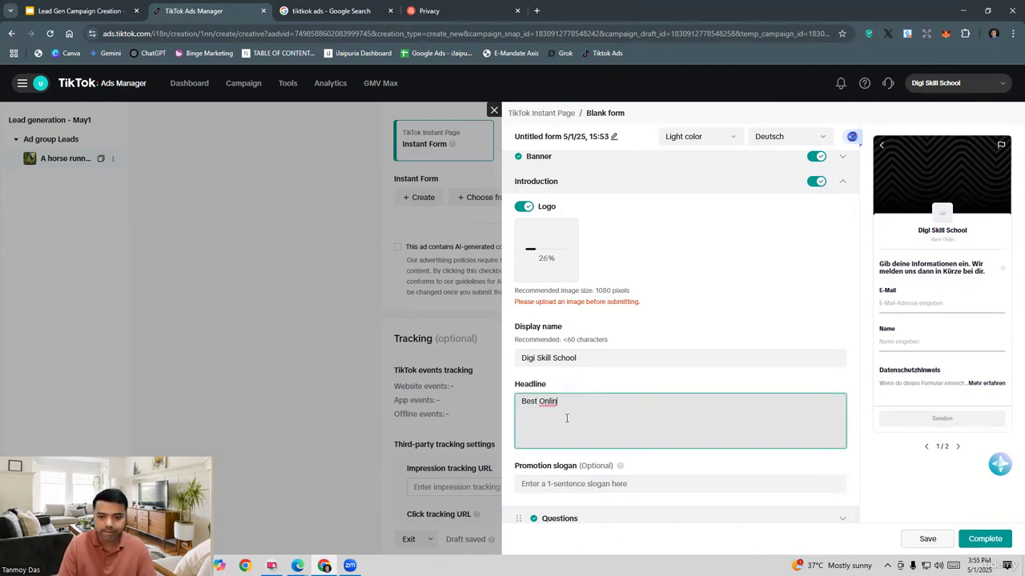
type("e ")
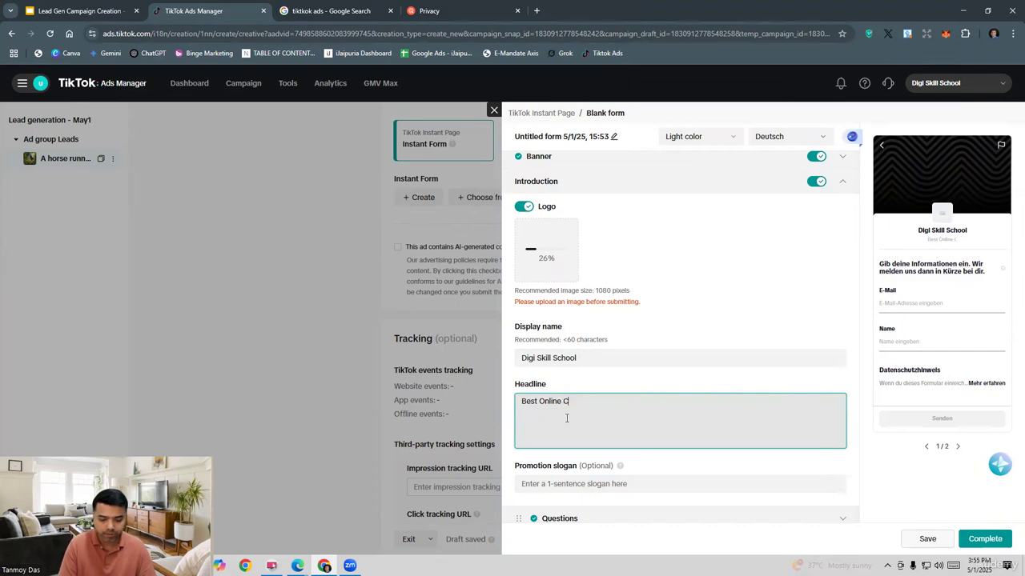
type("Courses On Dig")
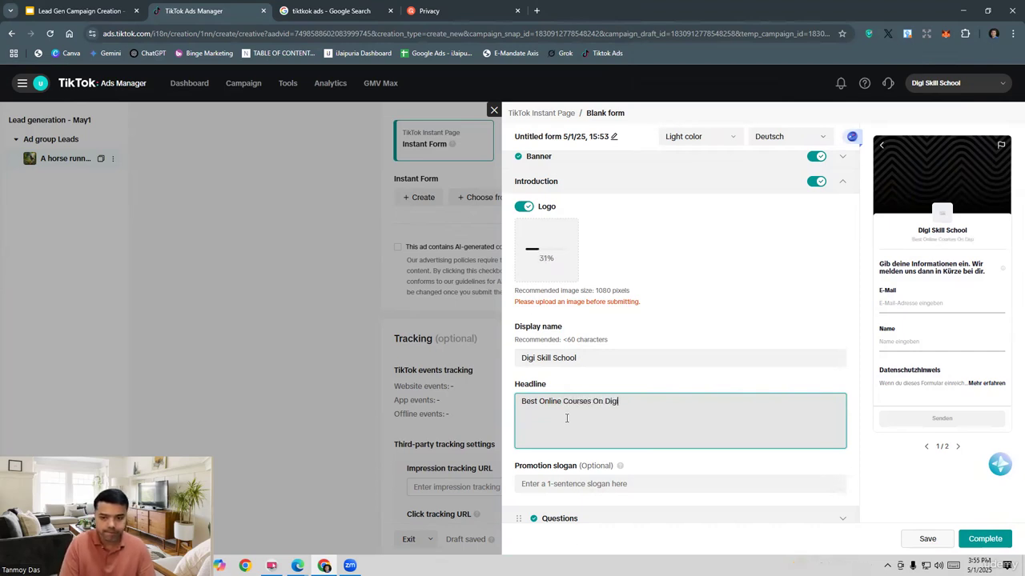
type("ital MArketi")
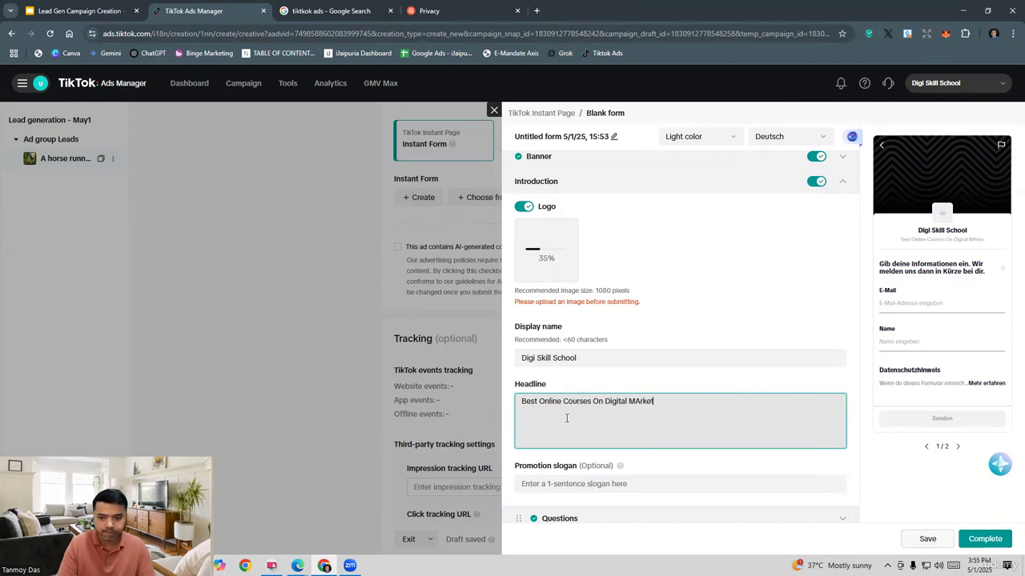
key("BackSpace")
key("BackSpace")
key("BackSpace")
key("BackSpace")
key("BackSpace")
key("BackSpace")
type("ar")
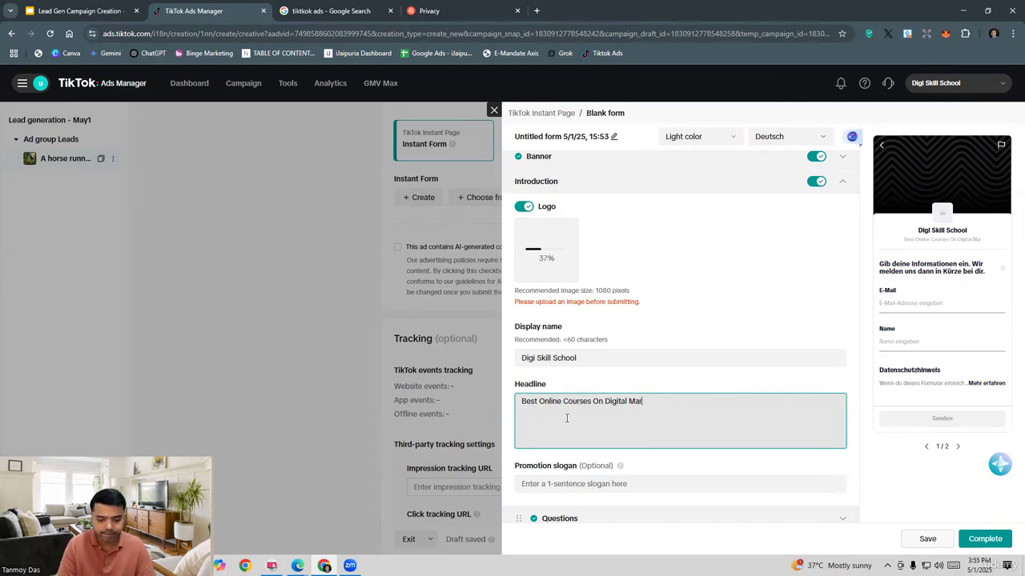
type("keting")
scroll(704, 440, "down", 1)
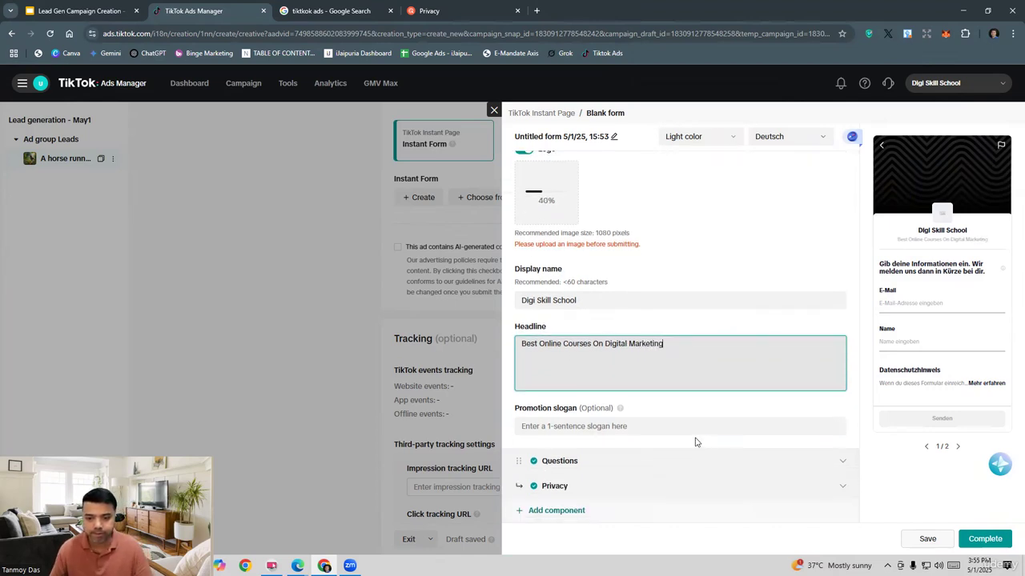
left_click(635, 428)
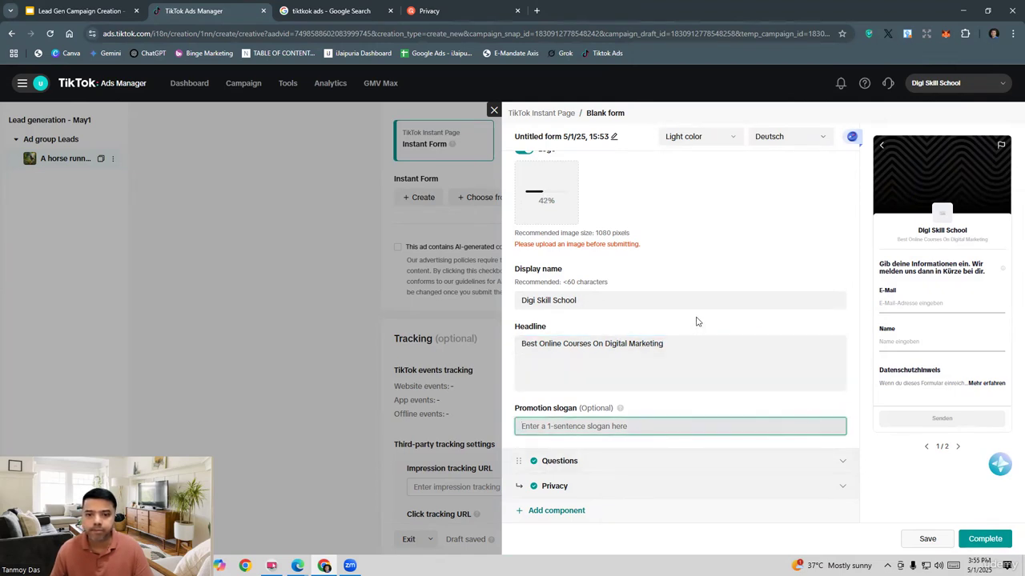
scroll(698, 322, "up", 2)
left_click(978, 539)
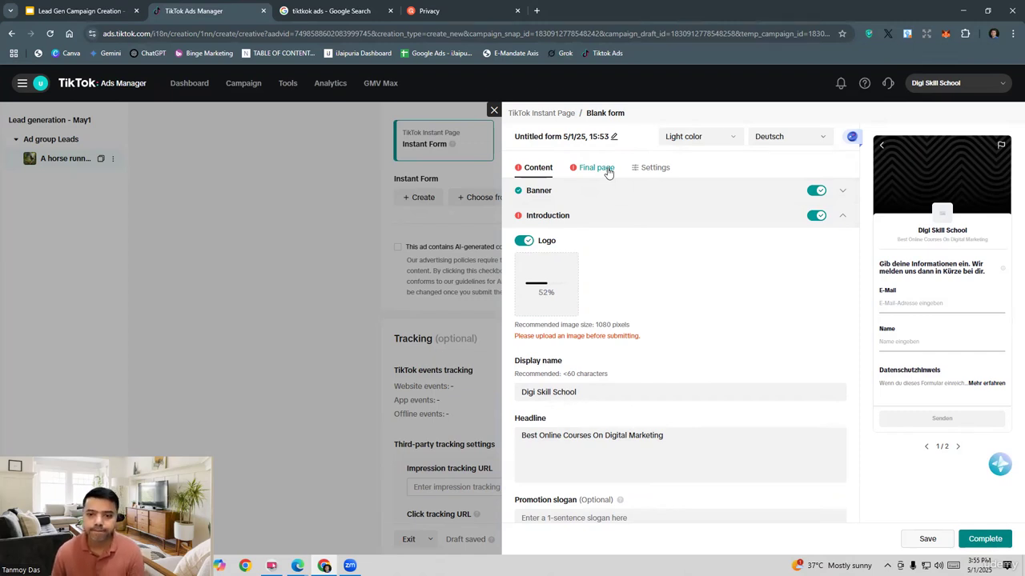
left_click(608, 173)
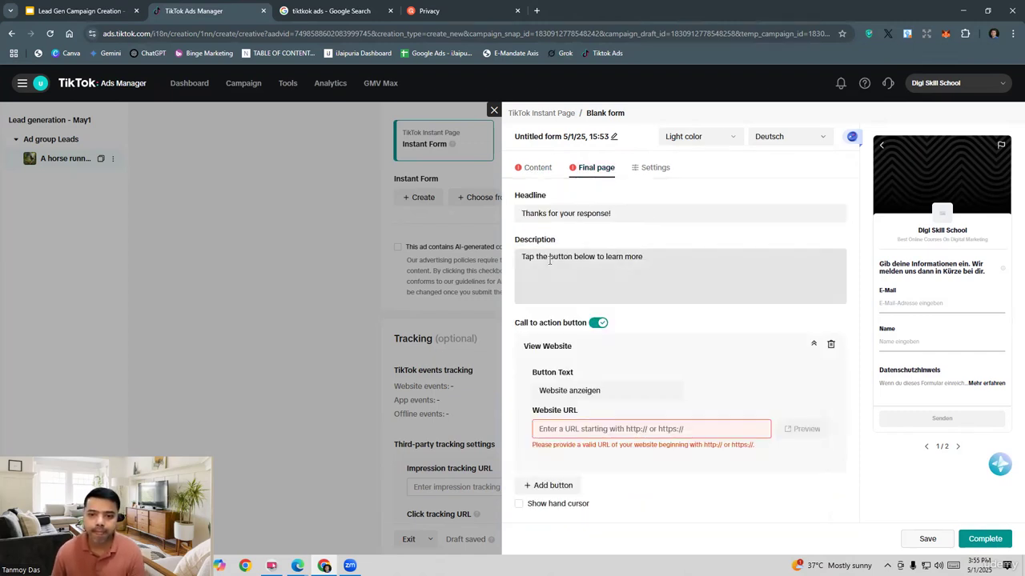
left_click(595, 432)
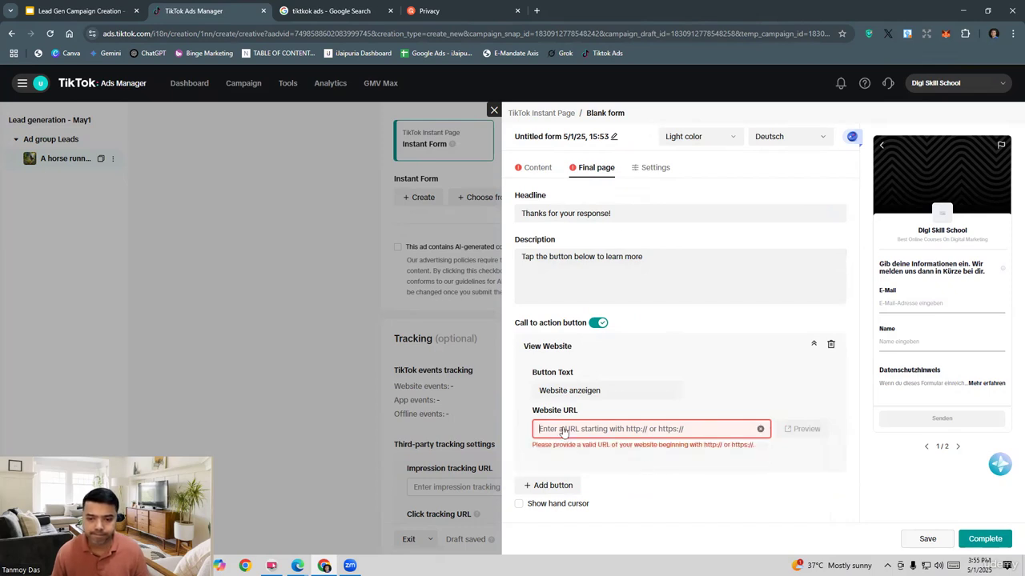
type("https://www.digiskillschool.com/privacy")
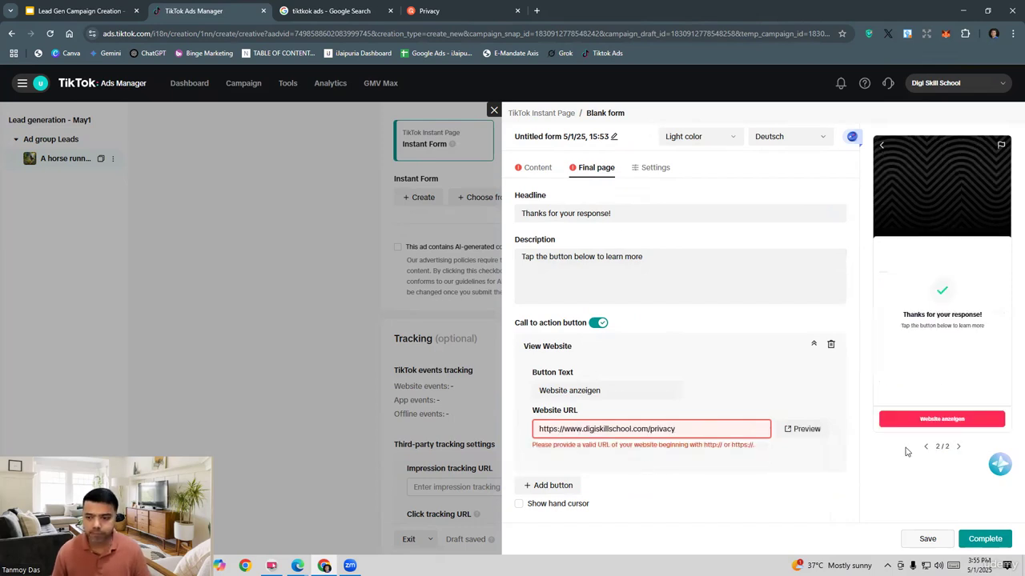
left_click(703, 432)
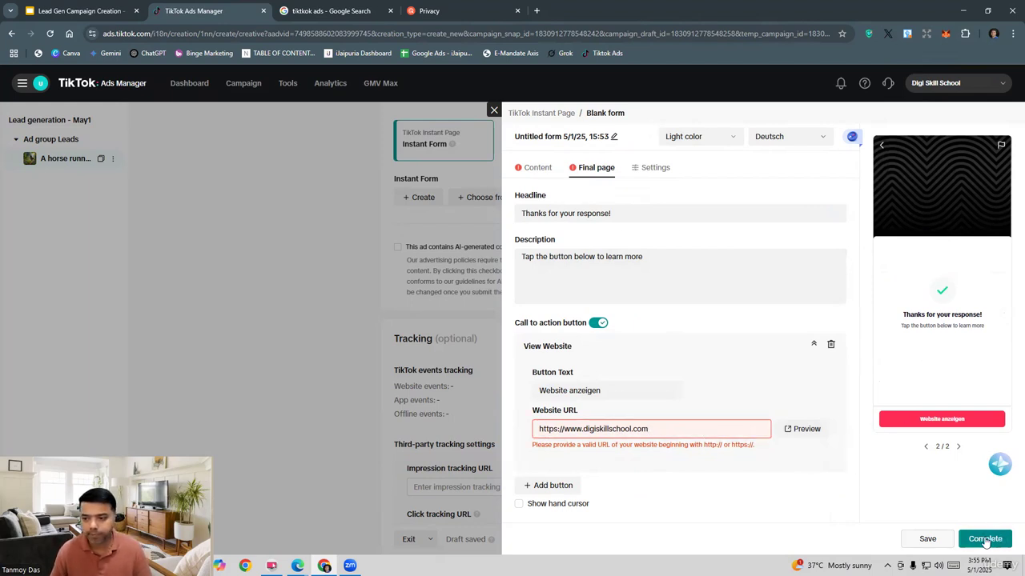
Step: Try to complete the instant form, then close its editor and discard the unsaved changes
left_click(986, 540)
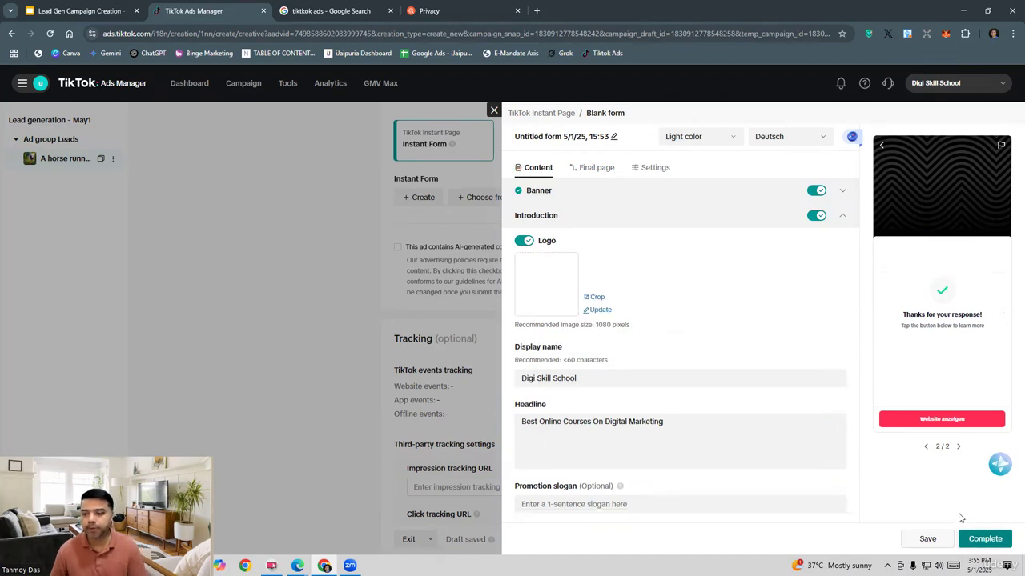
scroll(832, 379, "down", 2)
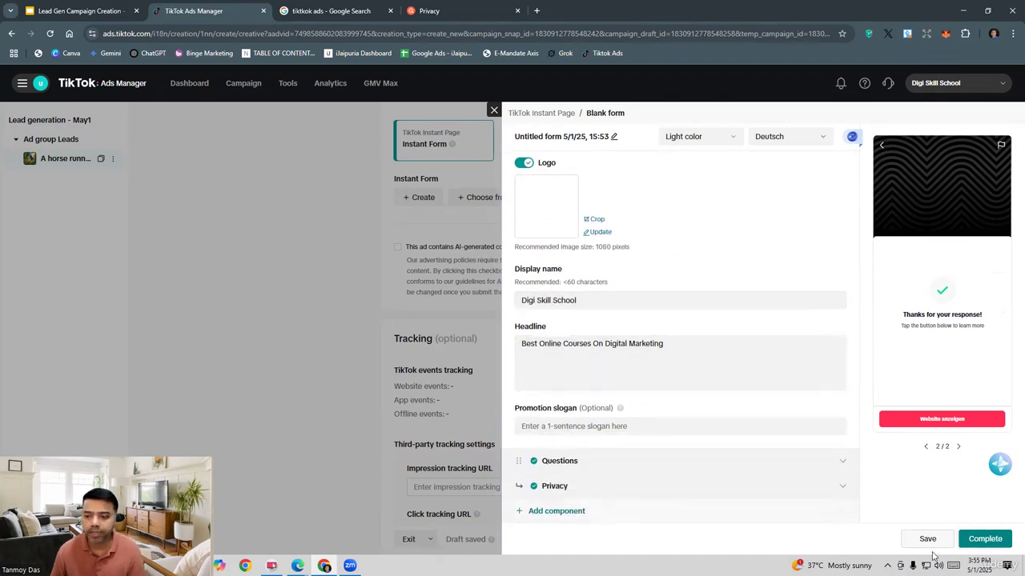
left_click(985, 540)
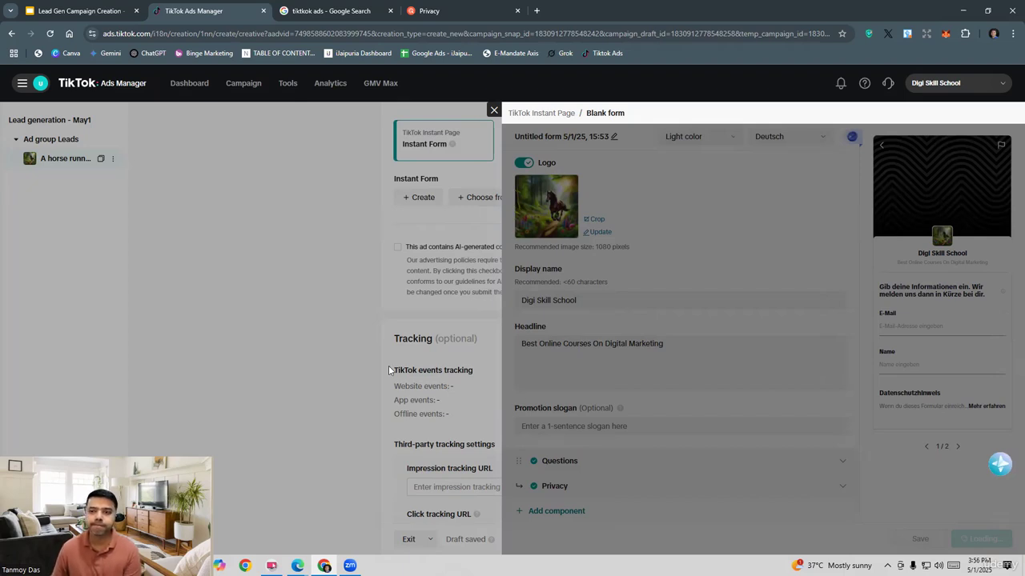
left_click(493, 110)
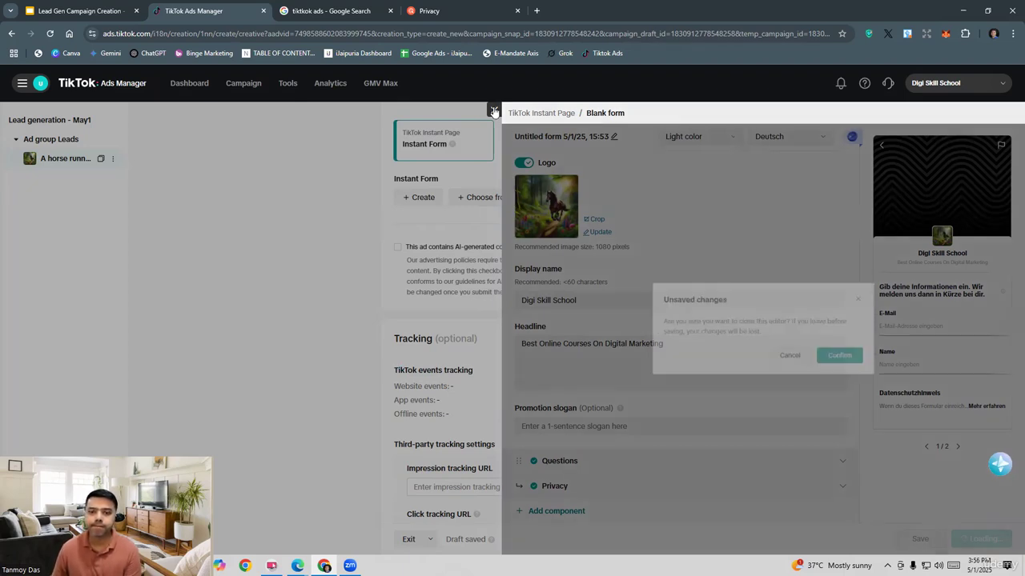
left_click(848, 360)
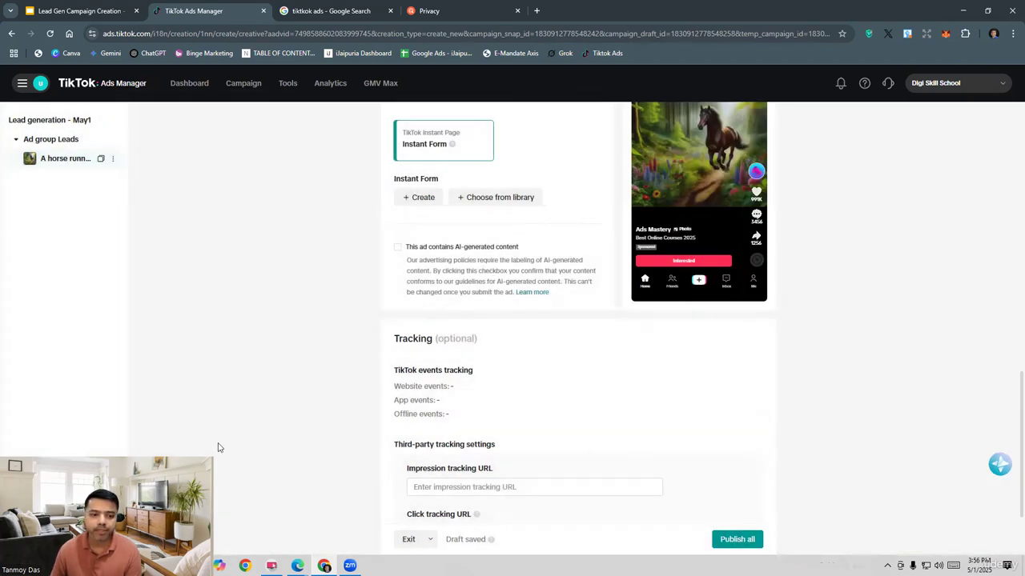
Step: Try to publish the whole campaign
scroll(483, 414, "down", 2)
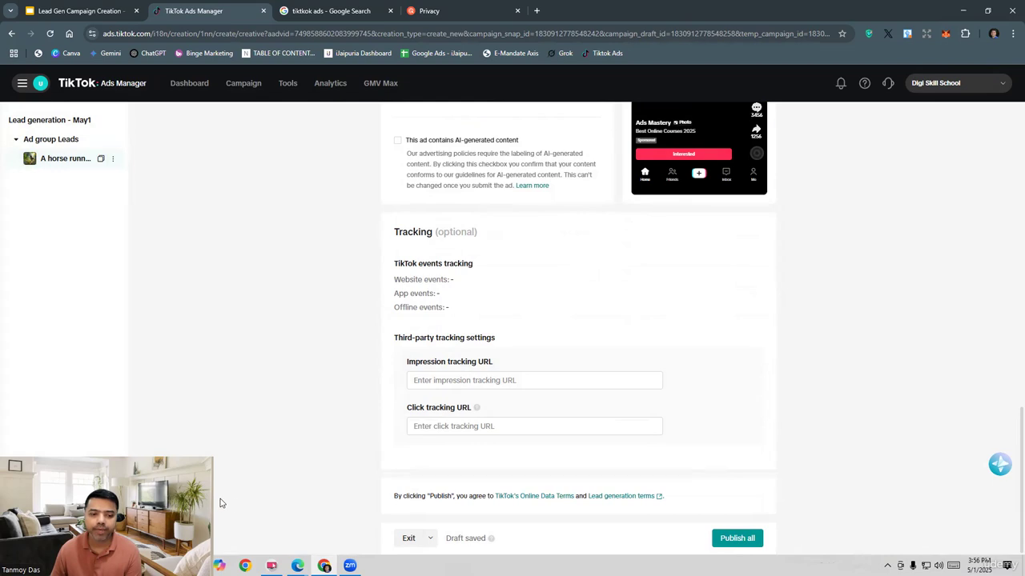
left_click(753, 537)
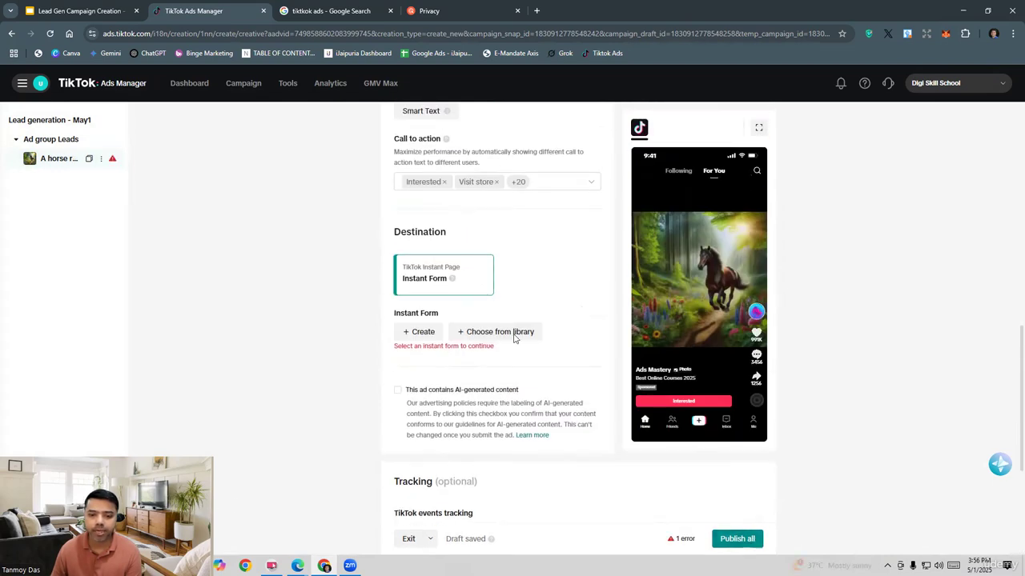
Step: Check the instant form library for the previously created form and close it without choosing one
left_click(420, 333)
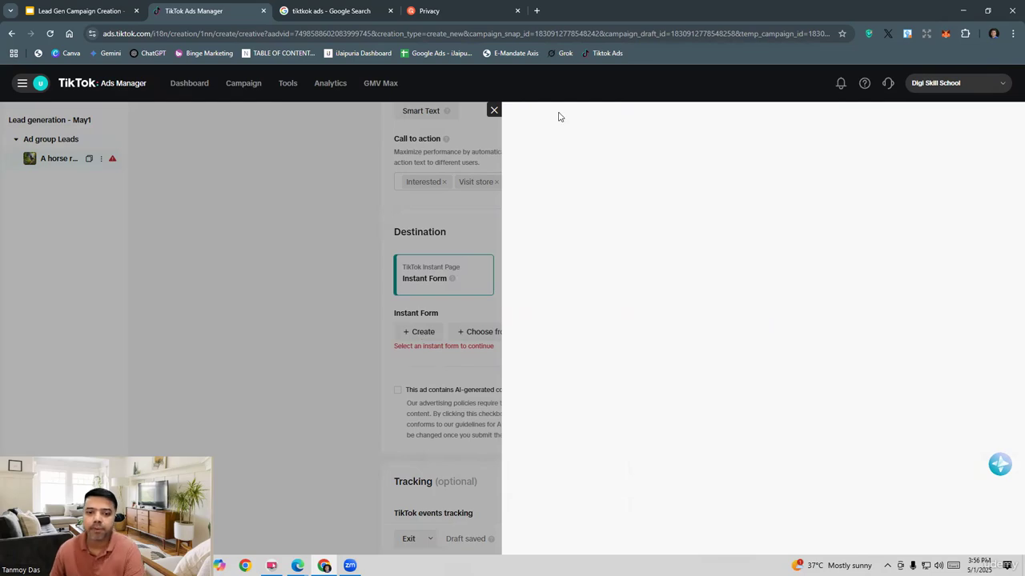
left_click(495, 110)
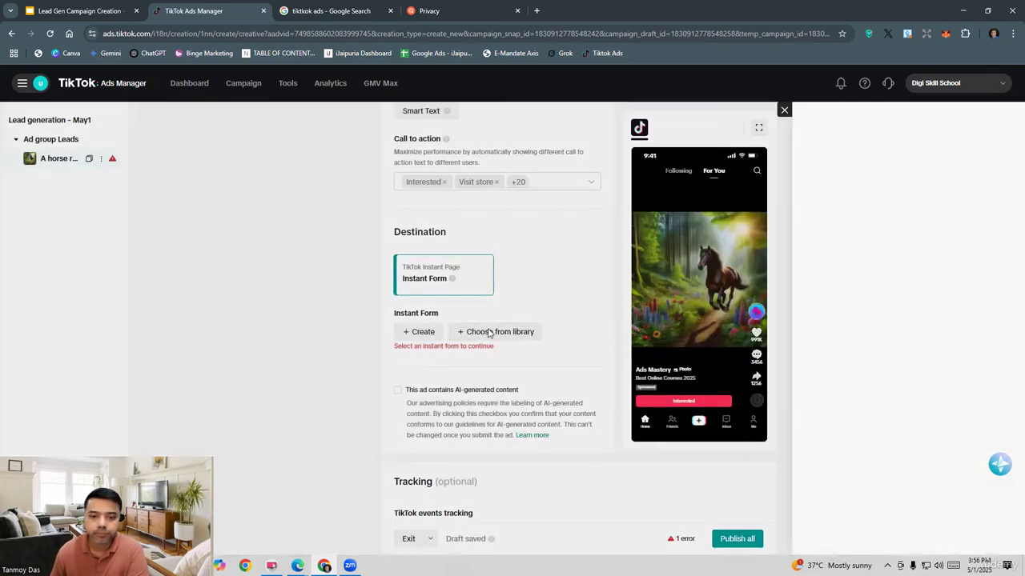
left_click(490, 333)
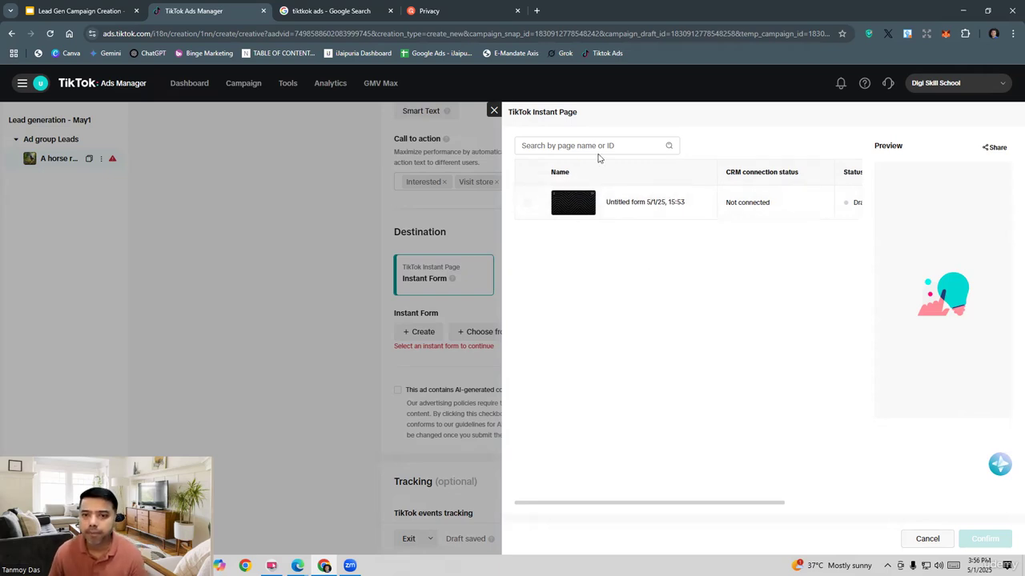
left_click(494, 110)
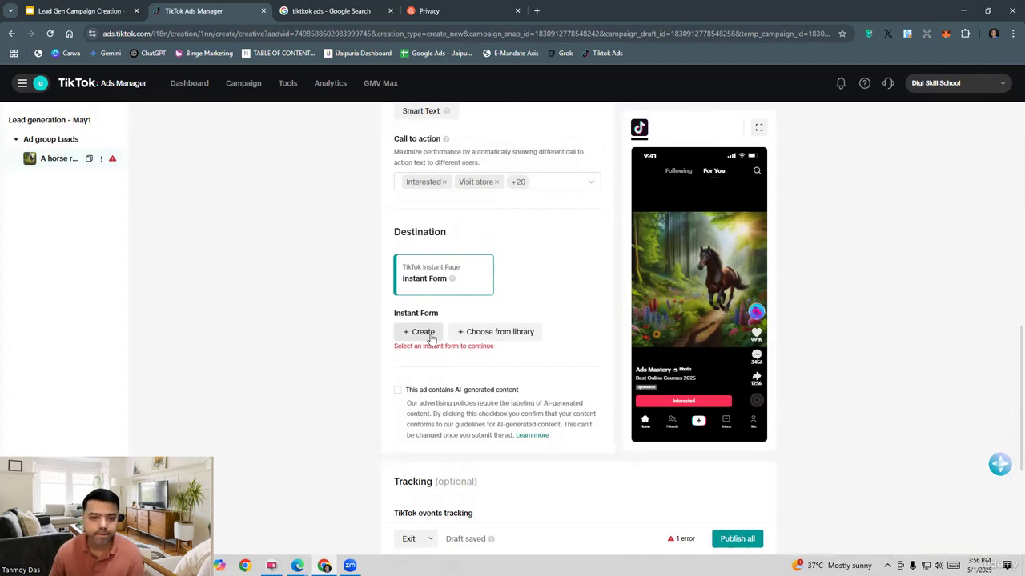
left_click(422, 332)
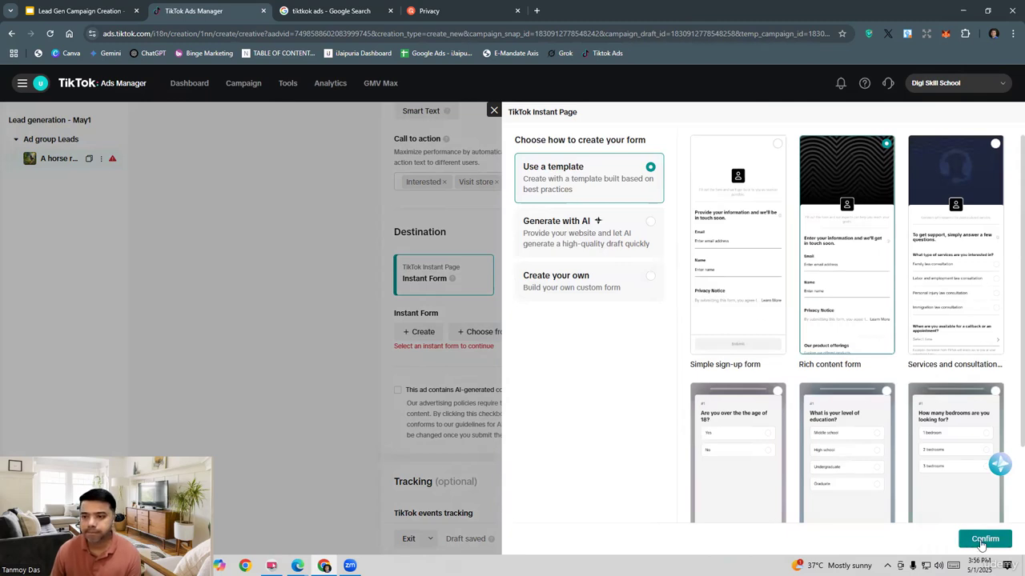
left_click(988, 547)
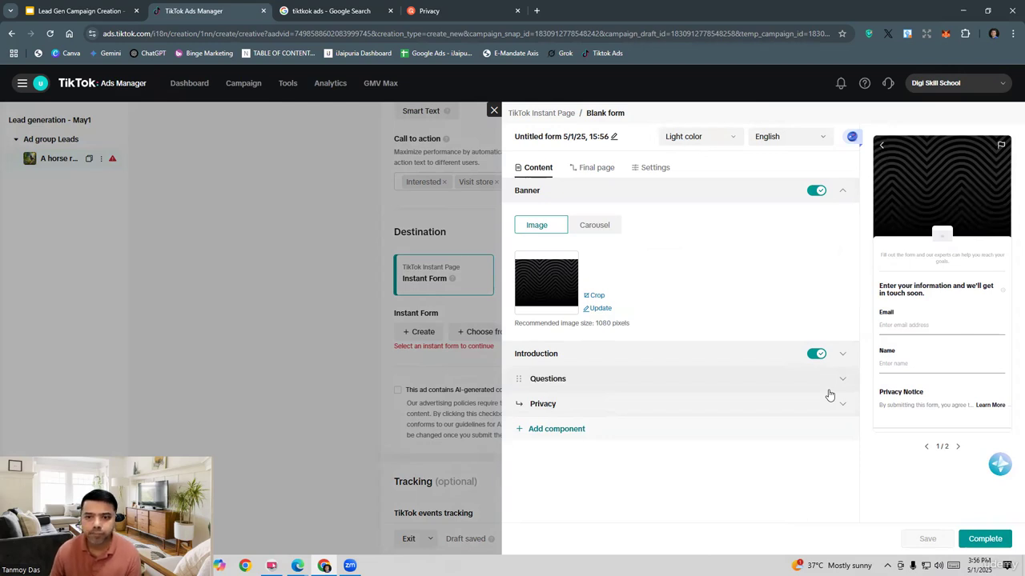
left_click(602, 172)
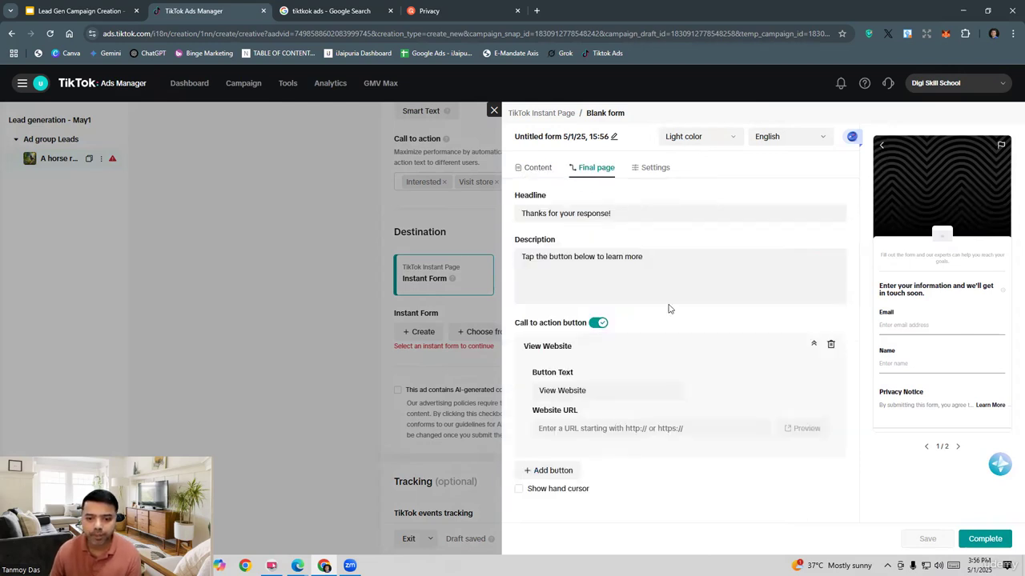
left_click(618, 434)
type("https://www.digiskillschool.com/privacy")
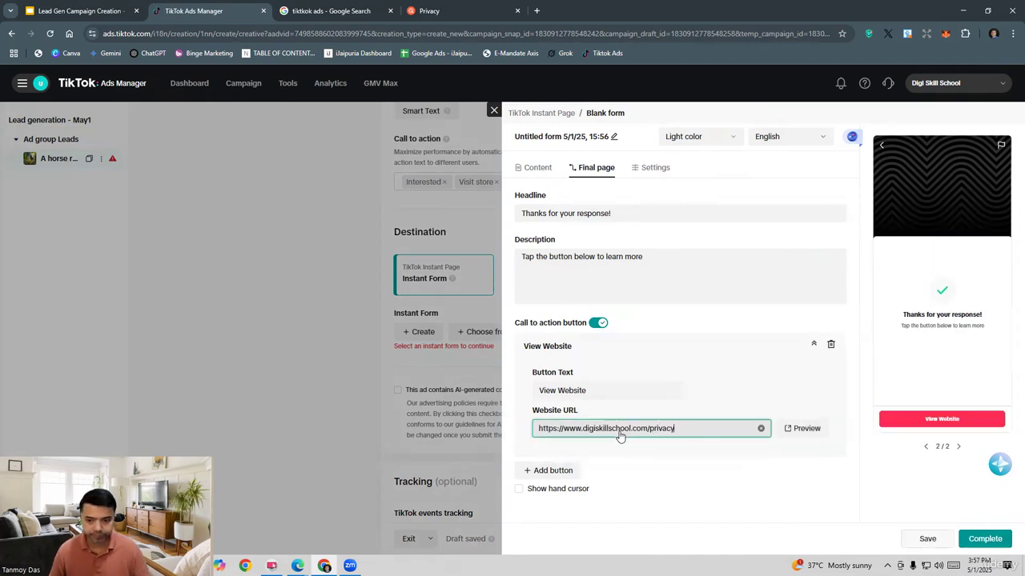
Step: Enter Digi Skill School as the company name in the instant form's privacy policy section
left_click(970, 538)
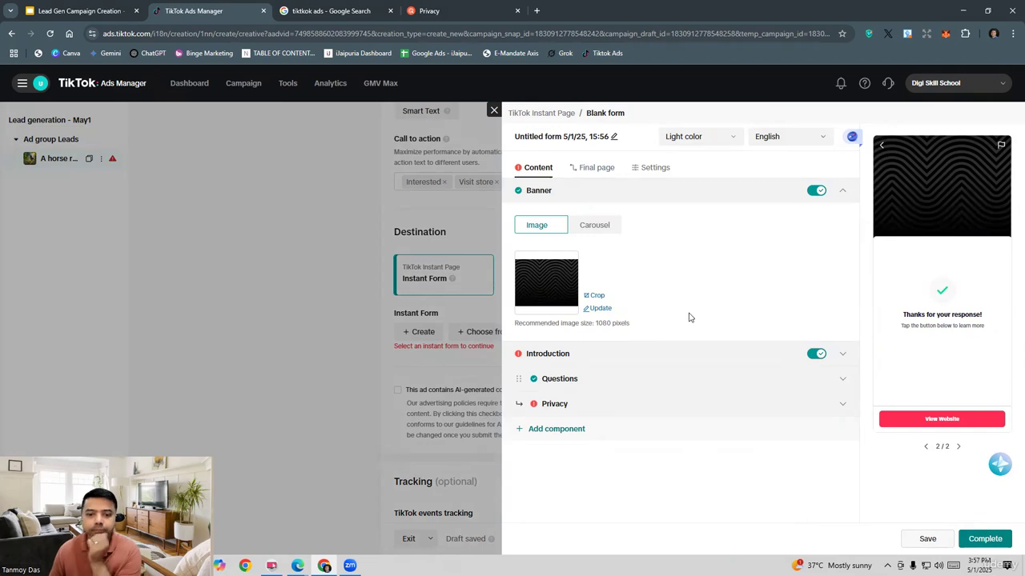
left_click(598, 406)
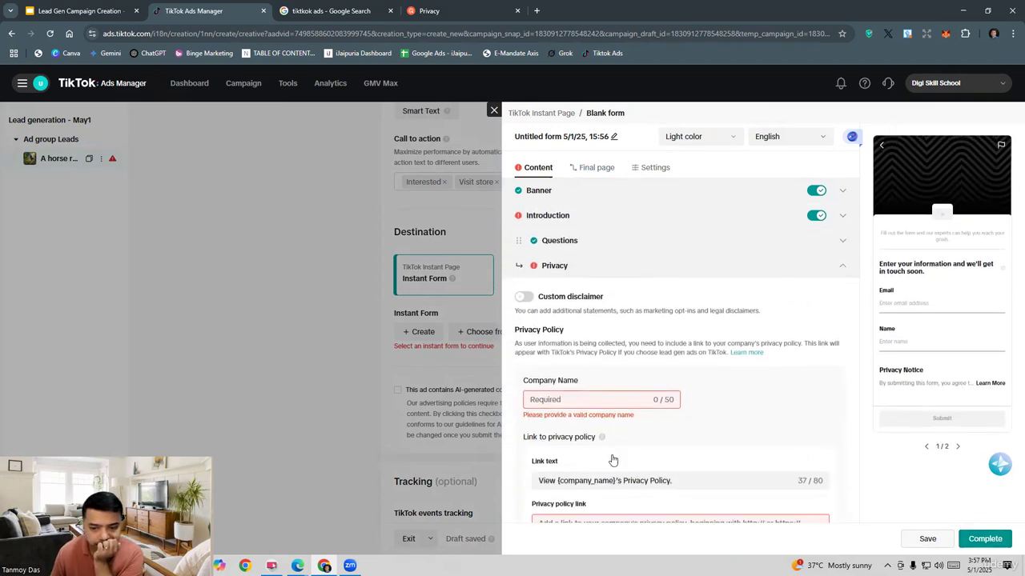
left_click(553, 401)
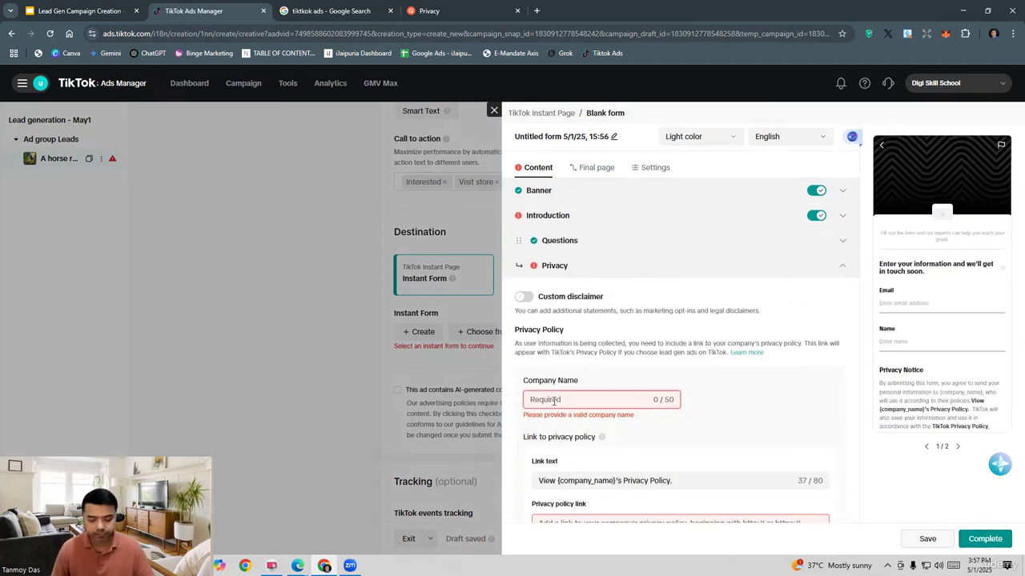
type("Digi ")
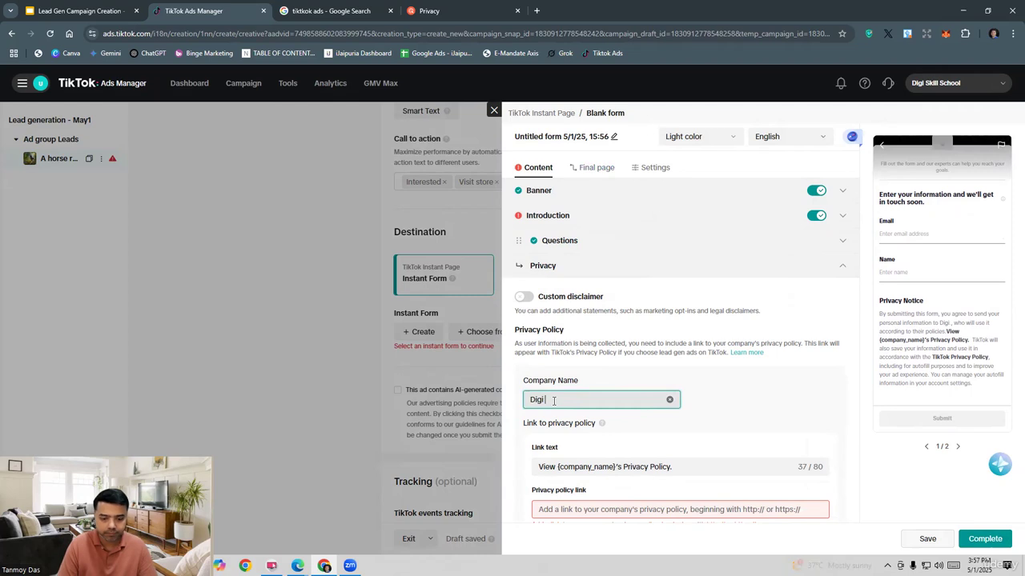
type("Skill Sc")
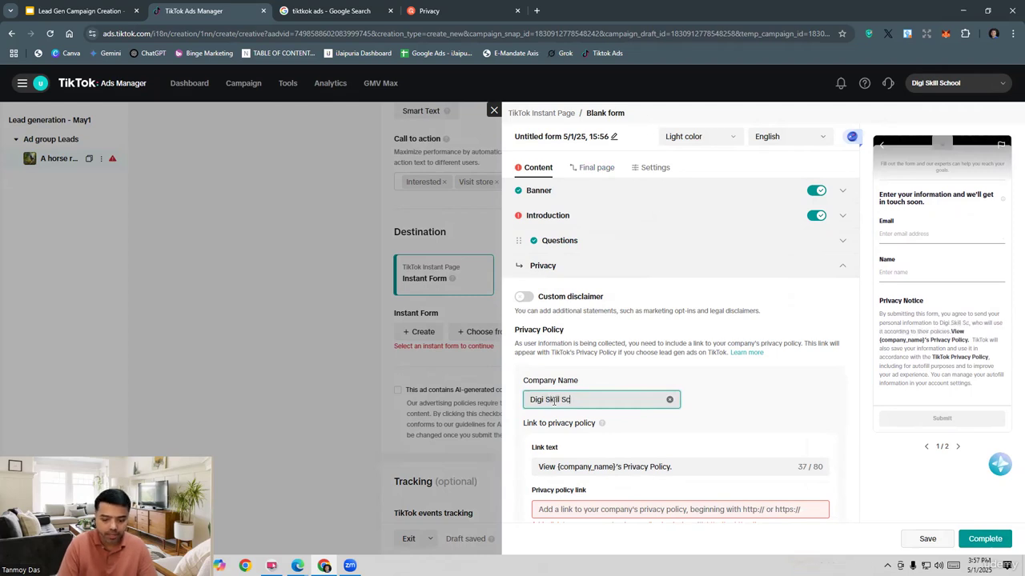
type("hool")
scroll(549, 400, "down", 1)
left_click(592, 500)
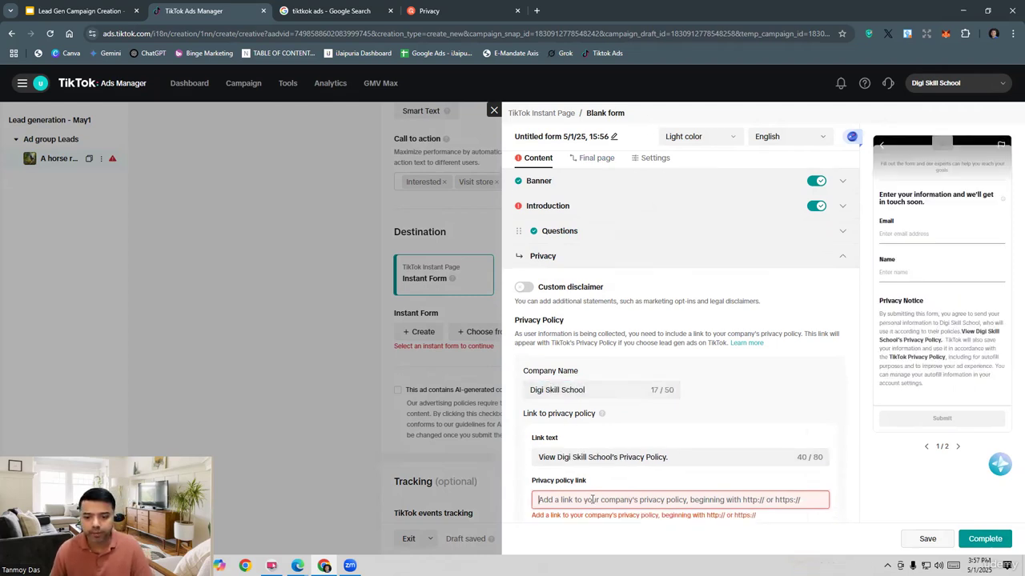
left_click(428, 11)
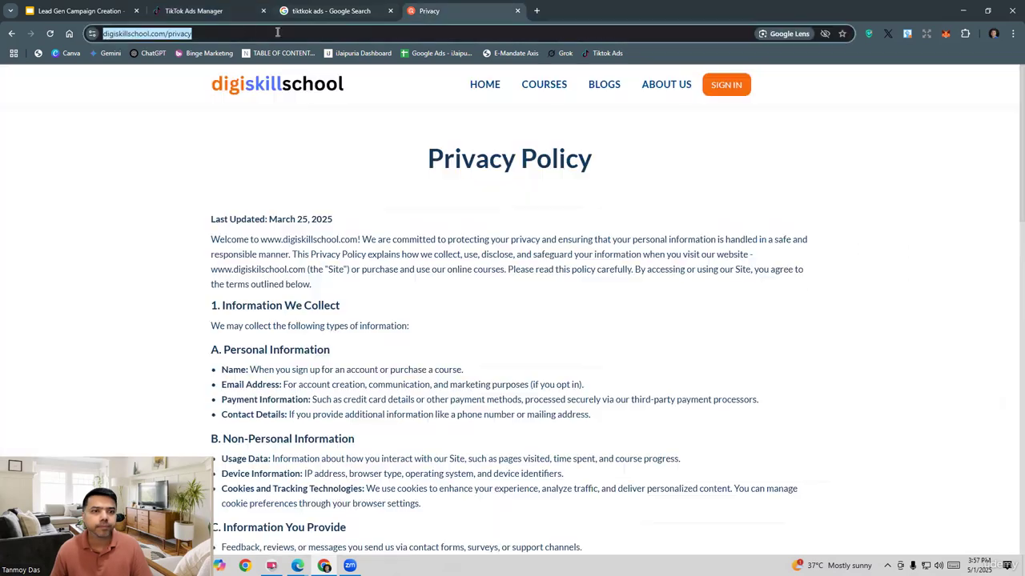
key("ctrl+c")
left_click(193, 11)
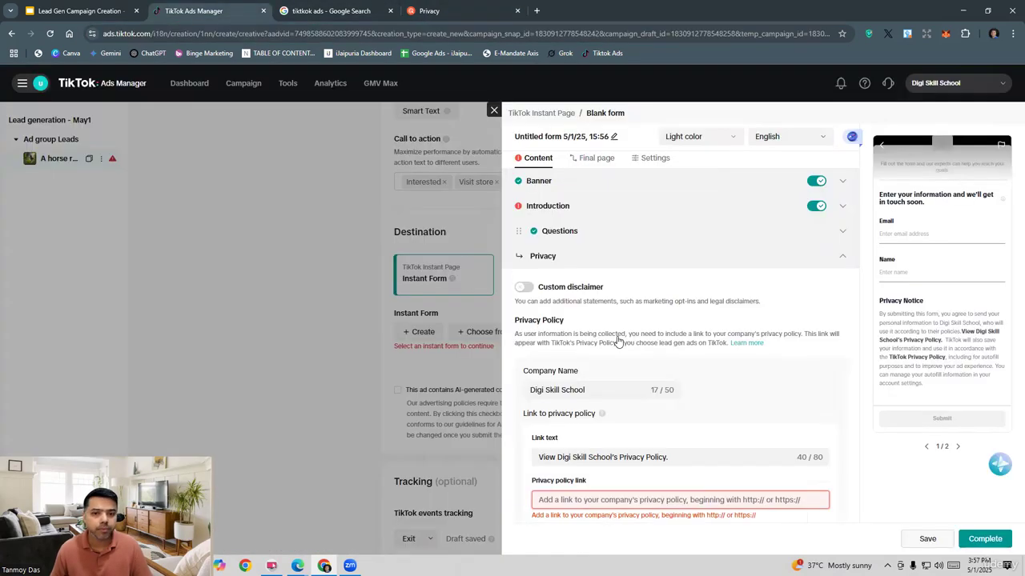
left_click(585, 502)
key("ctrl+v")
left_click(993, 543)
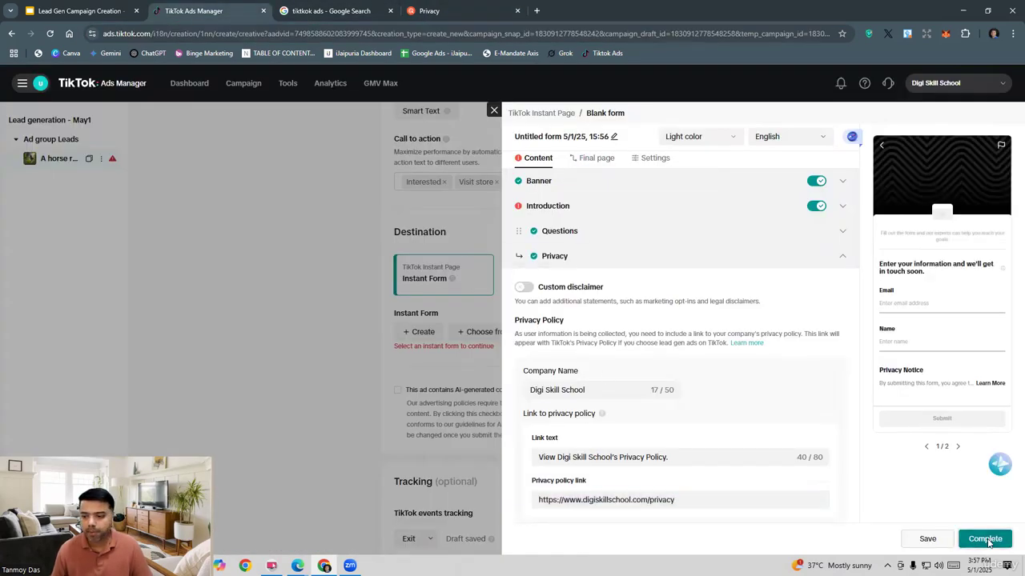
Step: Upload the image "A horse running in the forest" as the logo in the form's introduction, keeping the default crop
left_click(558, 206)
left_click(561, 298)
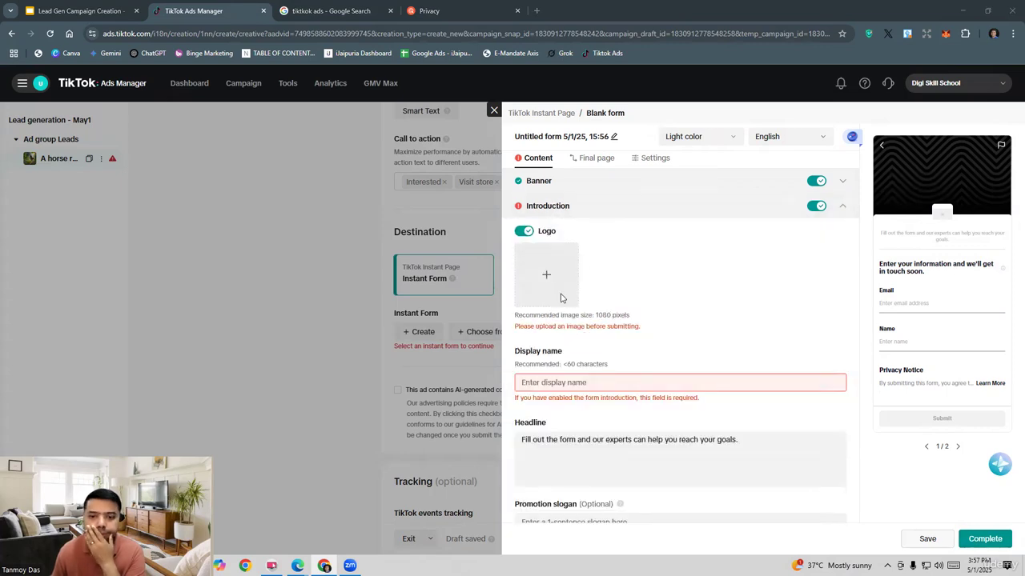
left_click(276, 154)
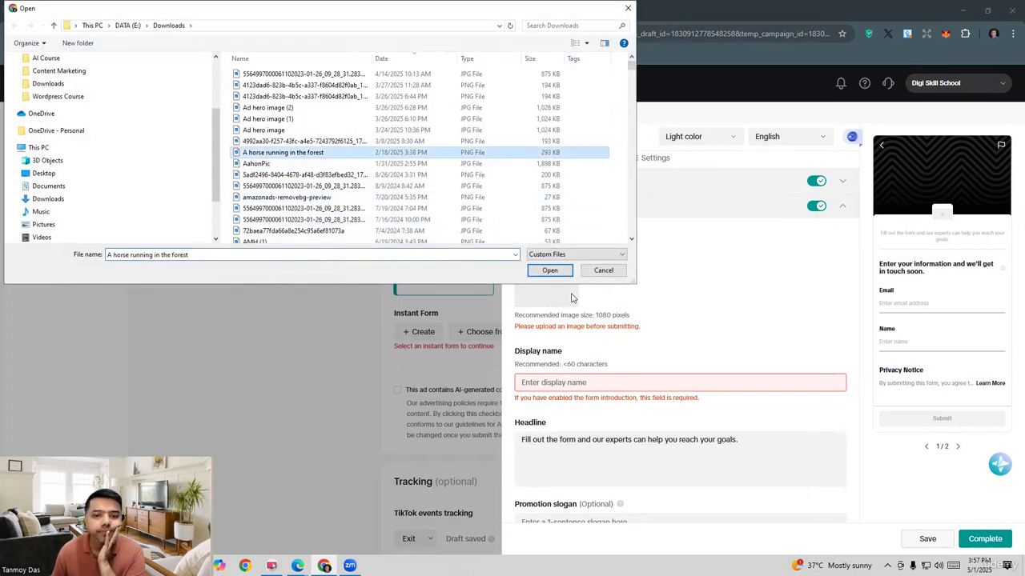
left_click(549, 270)
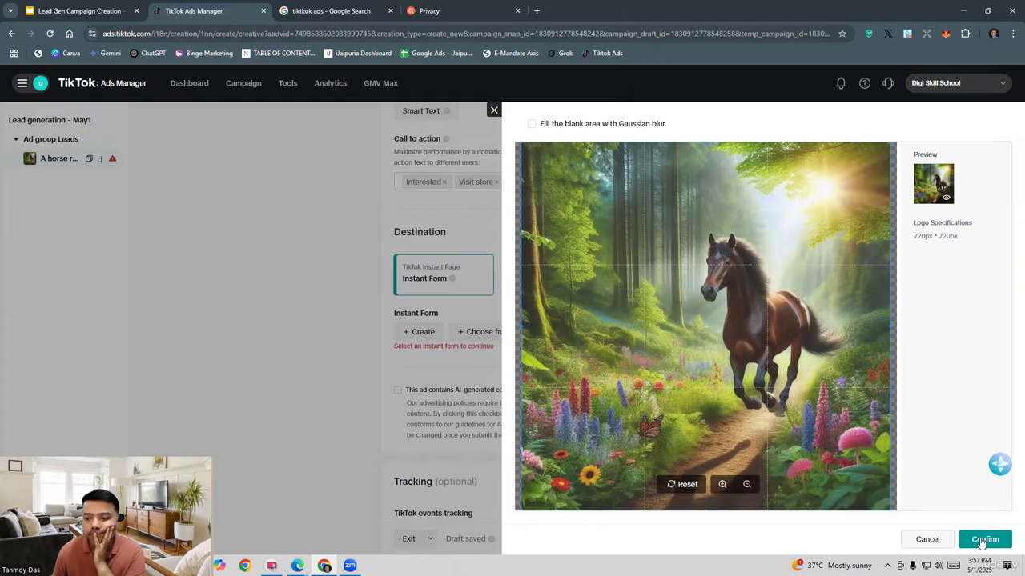
left_click(985, 539)
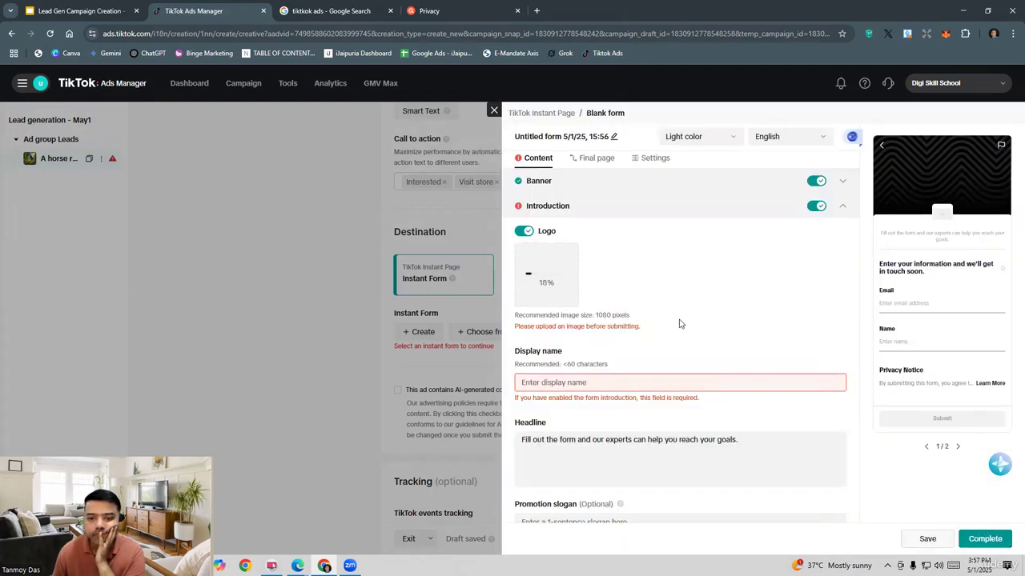
Step: Set the introduction's display name to Digi Skill School and complete the instant form
left_click(557, 382)
type("Di")
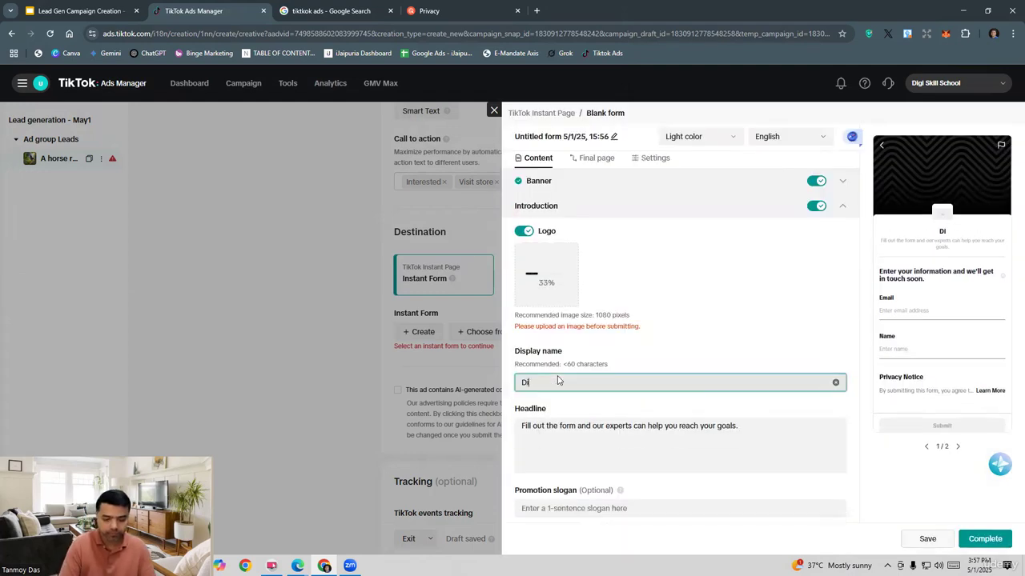
type("gi Skill")
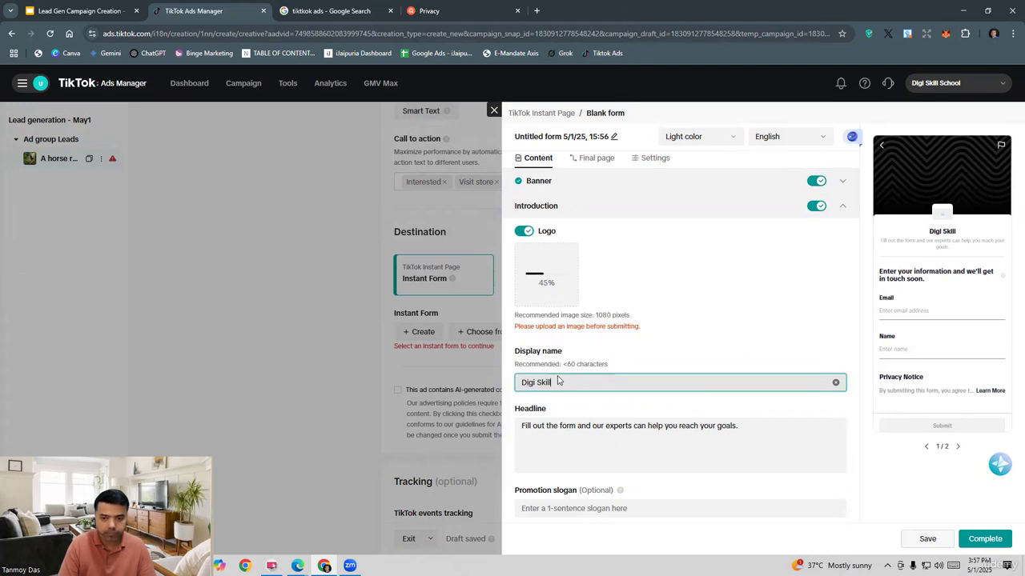
type(" School")
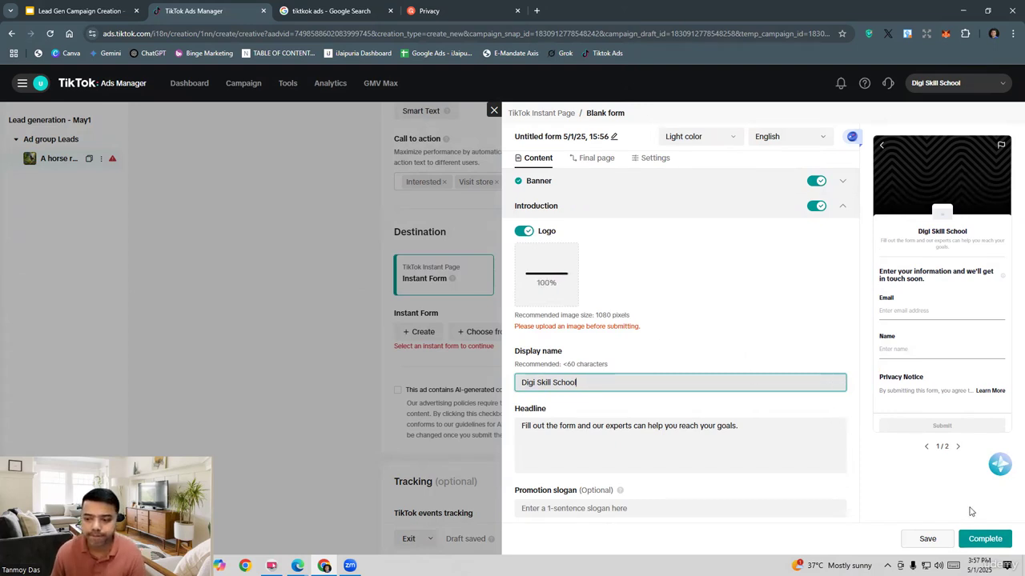
left_click(988, 544)
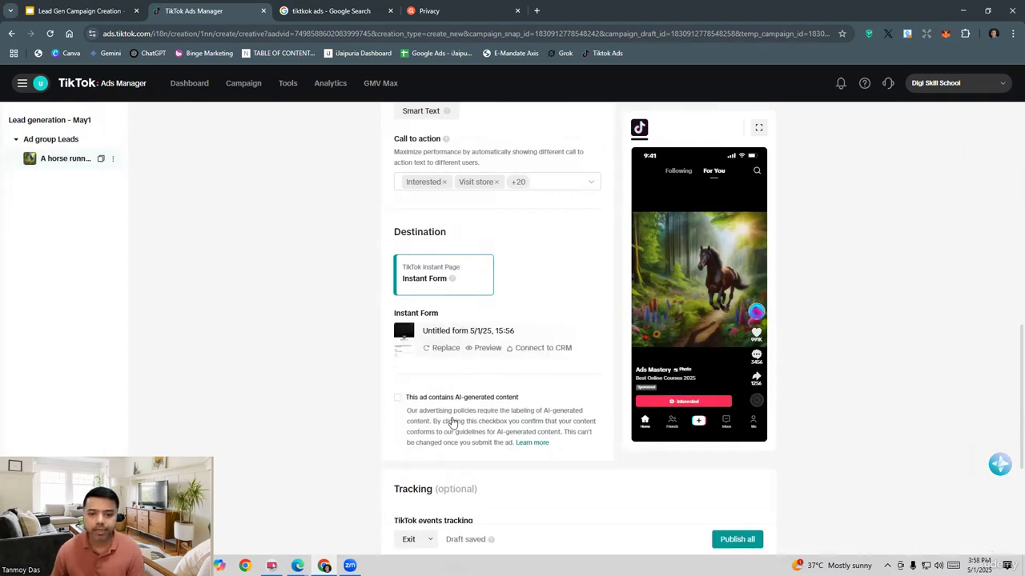
Step: Publish the whole campaign and return to the campaigns list
scroll(613, 391, "down", 3)
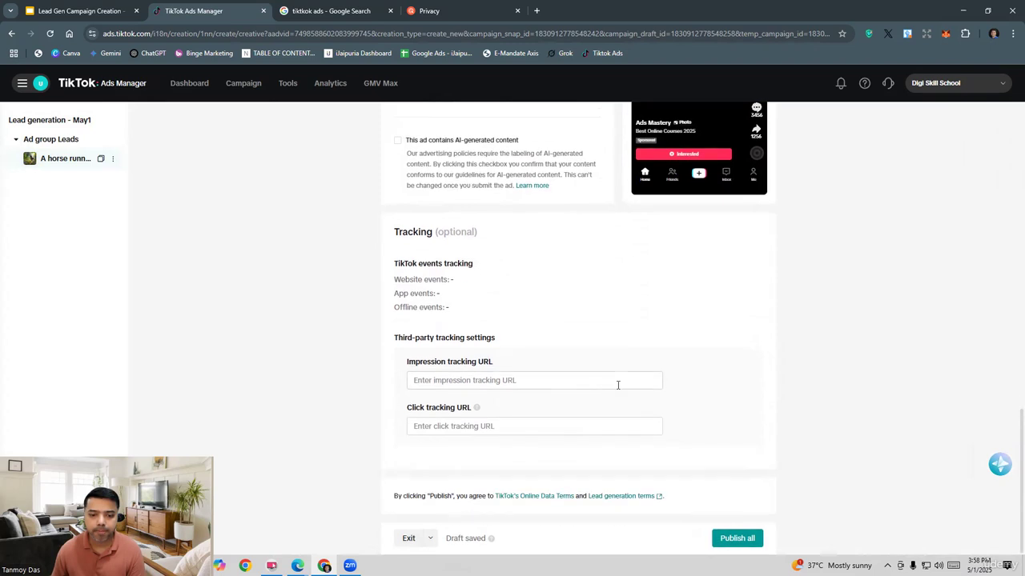
left_click(737, 538)
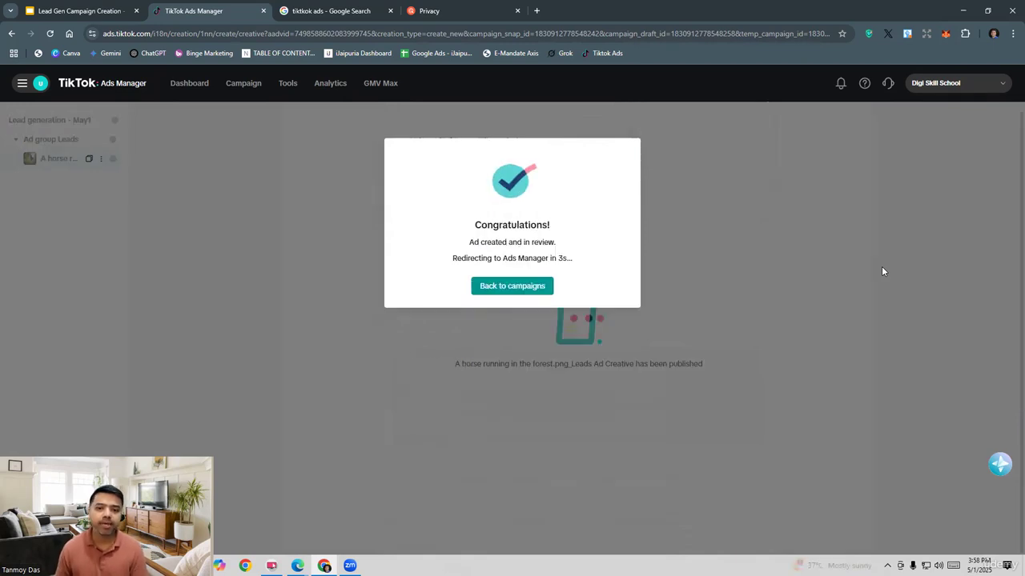
left_click(521, 290)
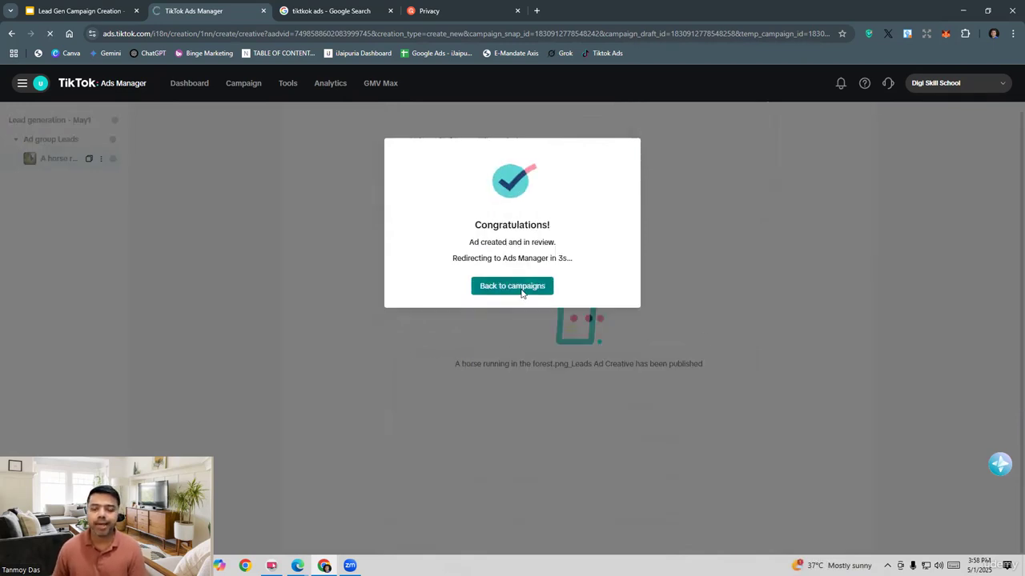